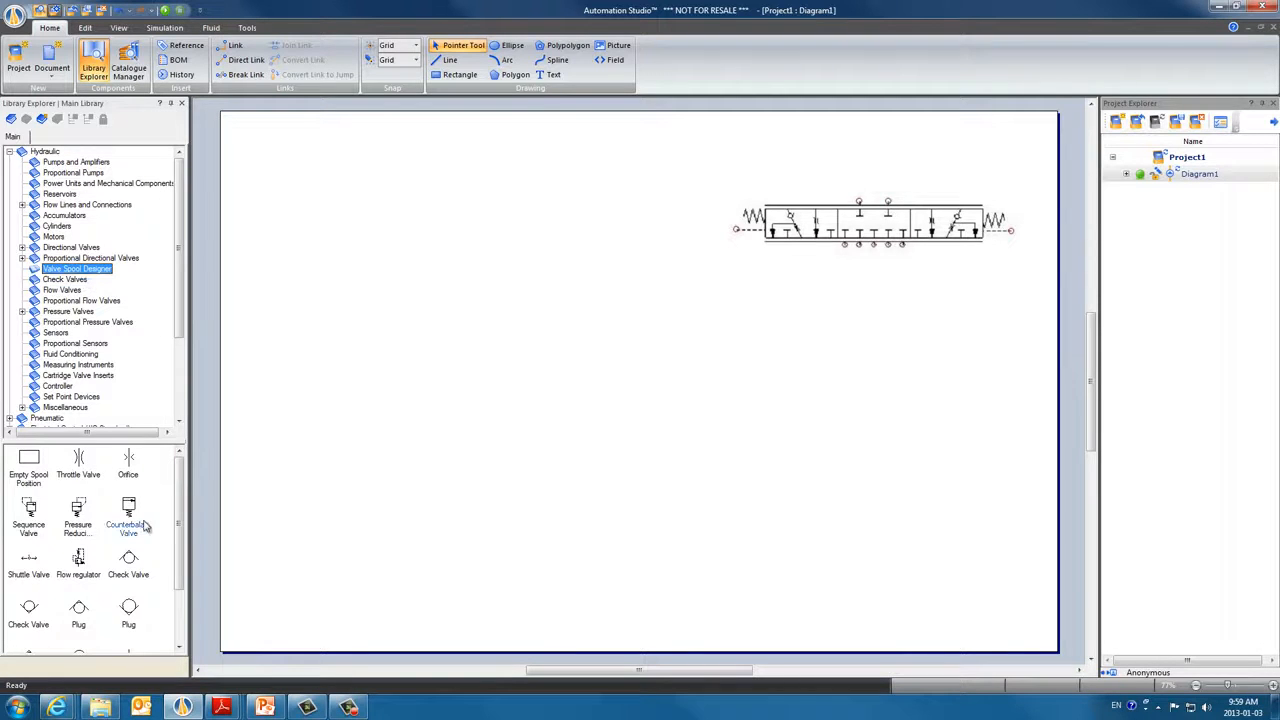
Display the diagram grid and place an empty spool position in the middle of the drawing
mouse_move(180, 530)
left_mouse_down()
mouse_move(179, 595)
mouse_move(181, 525)
left_mouse_up()
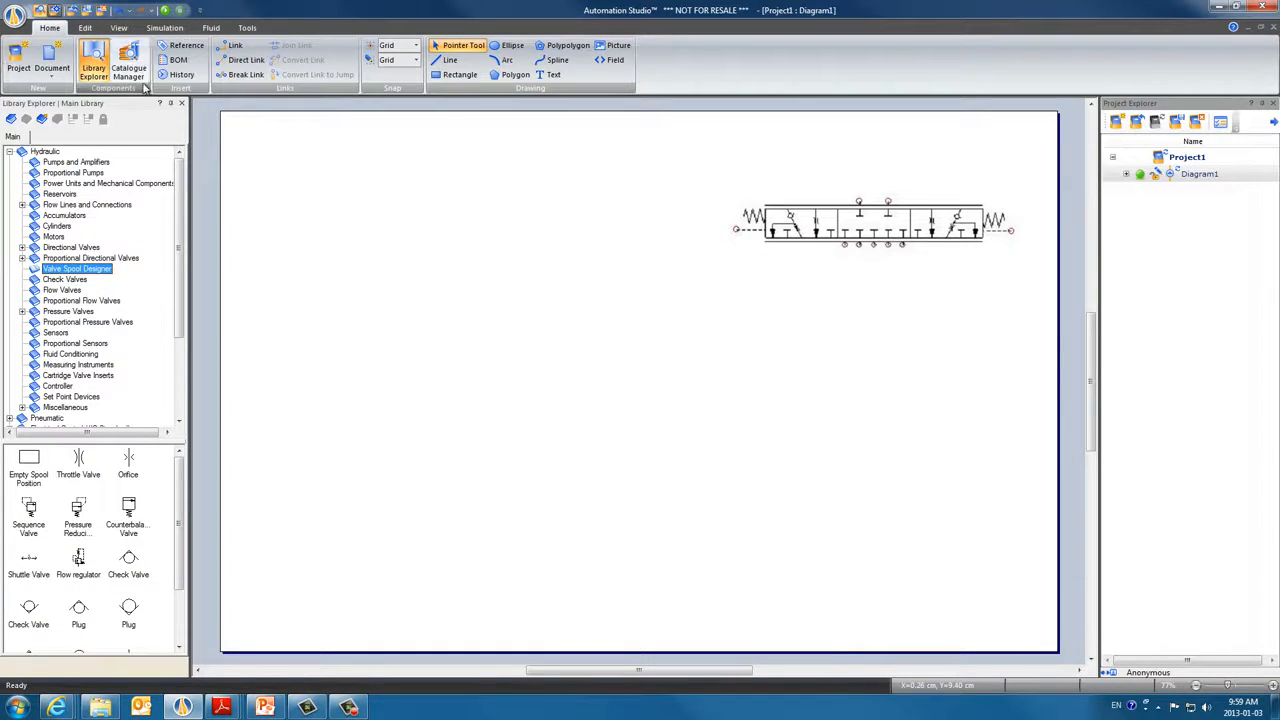
left_click(118, 27)
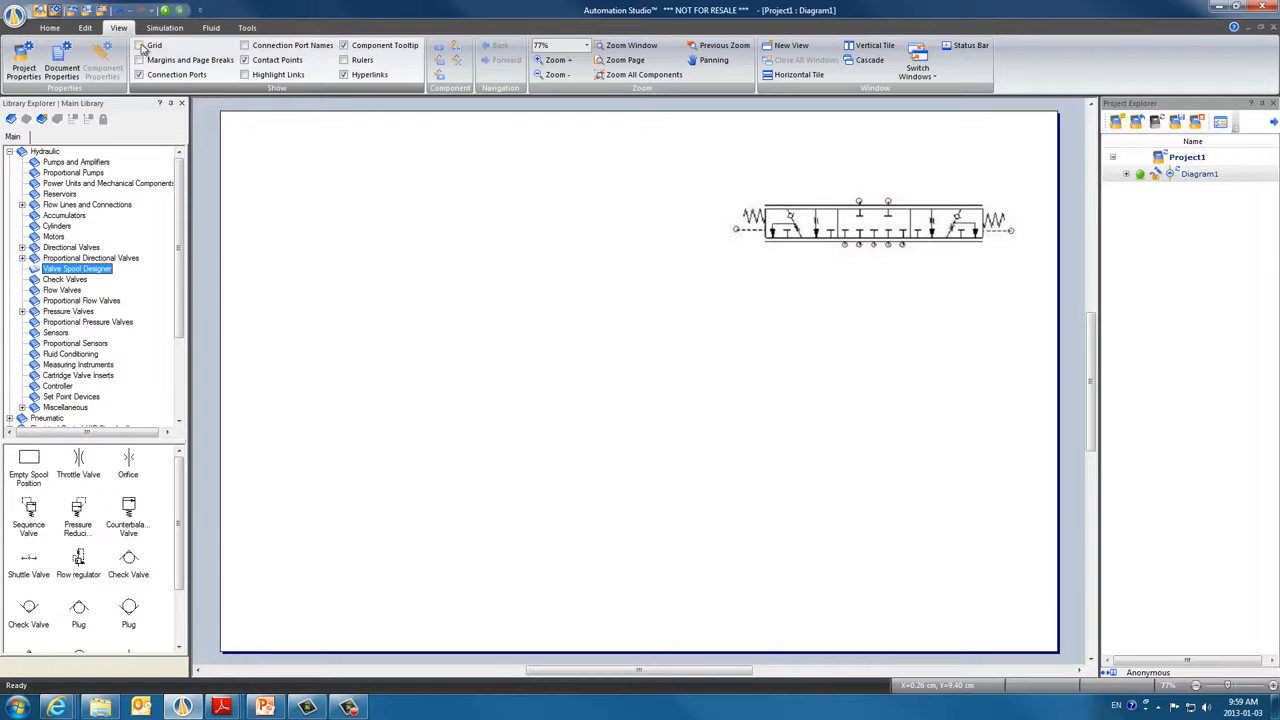
left_click(140, 46)
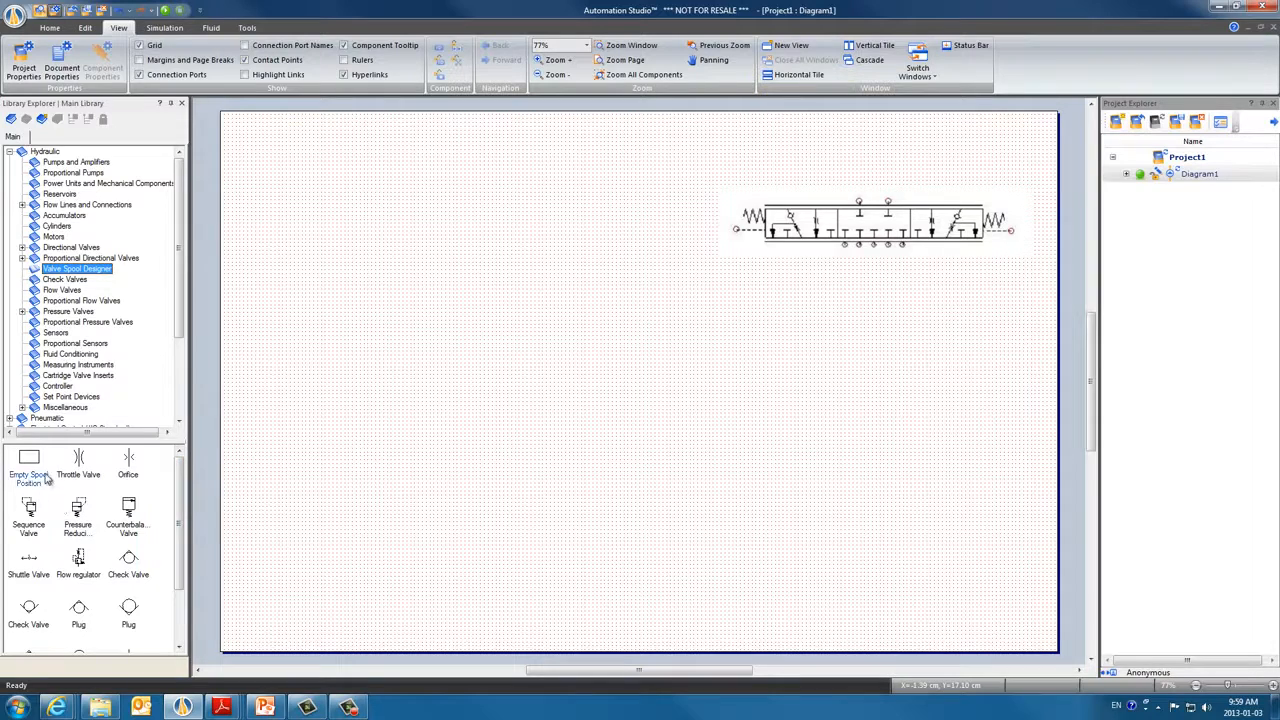
left_click_drag(31, 459, 611, 351)
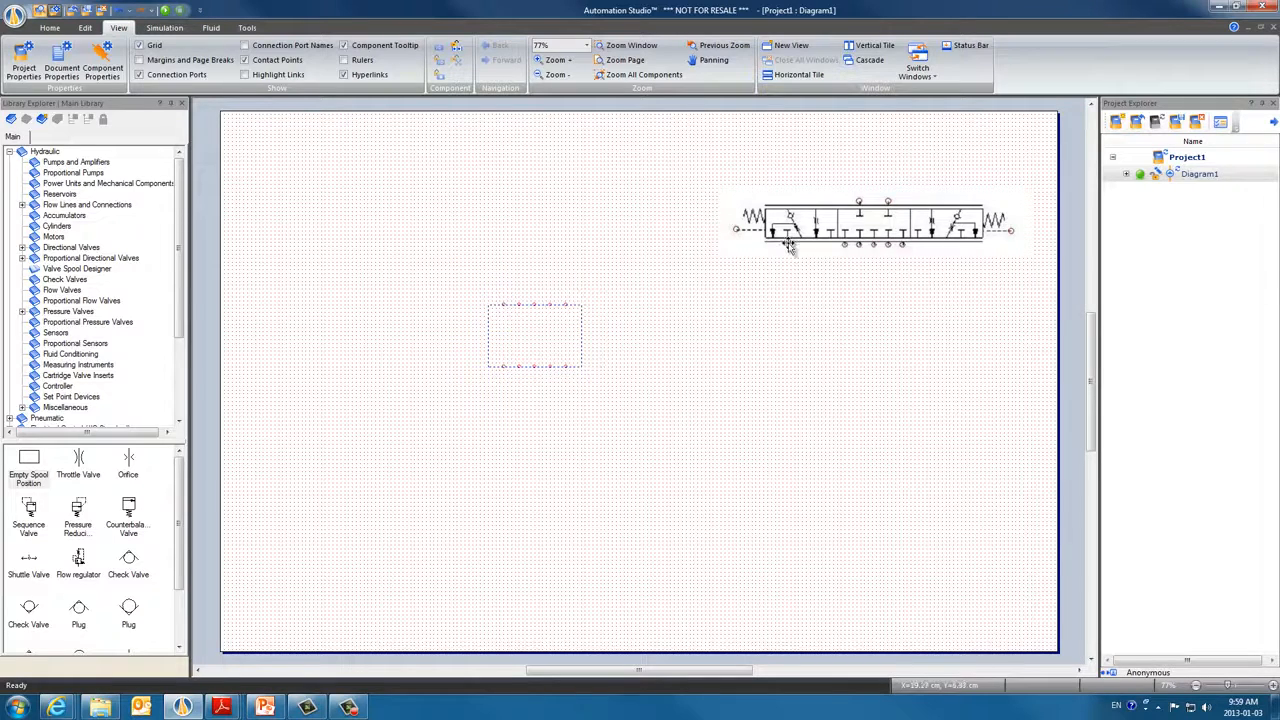
Show the spool position's component image and set its number of horizontal ports to 9
double_click(577, 313)
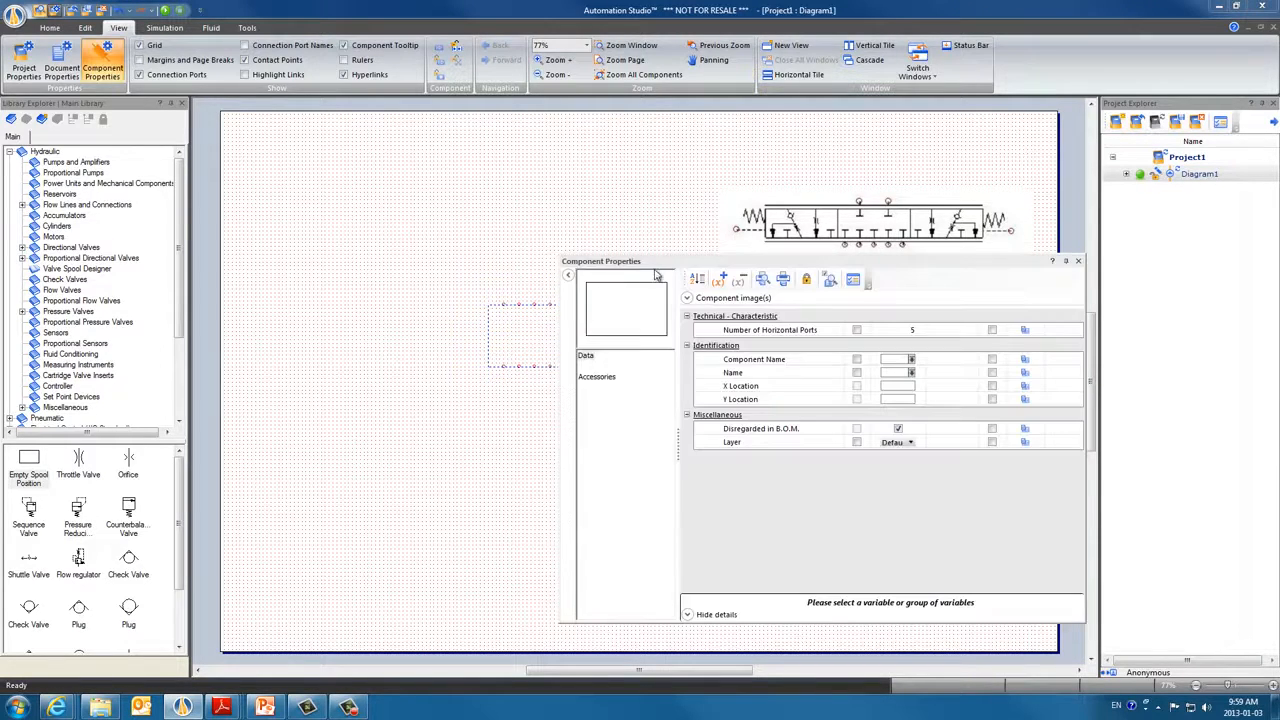
left_click_drag(659, 267, 548, 237)
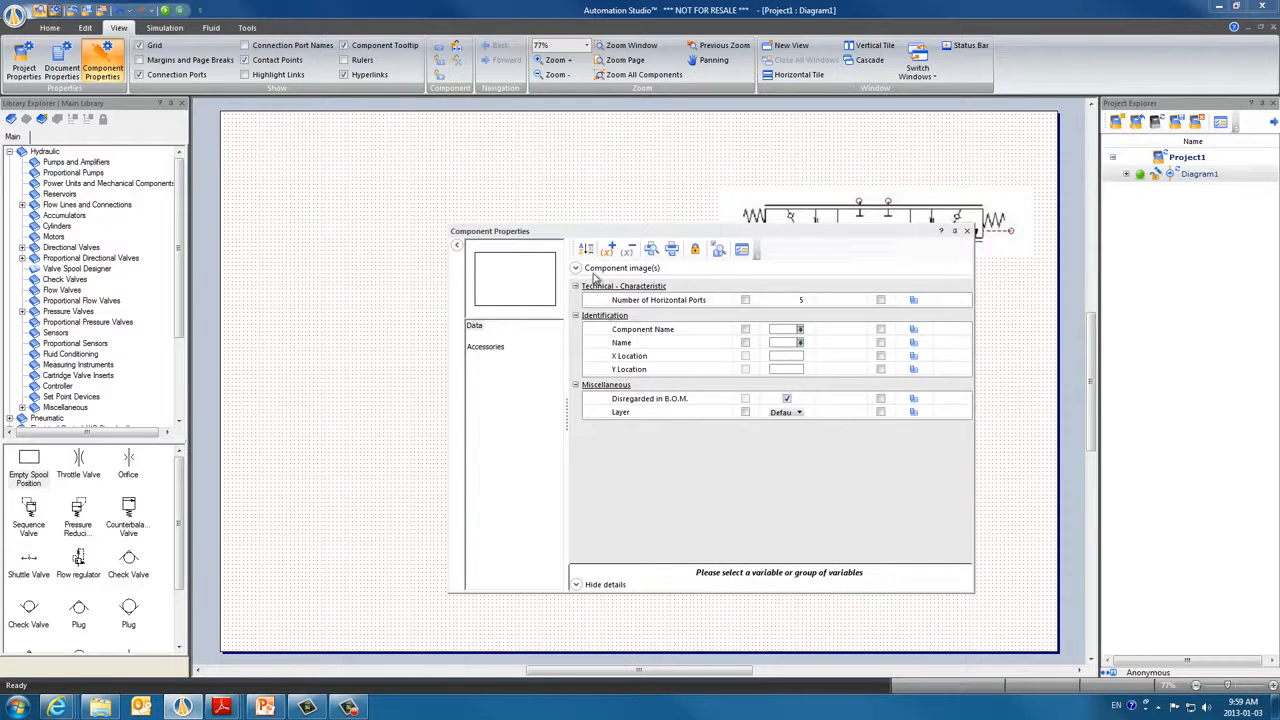
left_click(576, 268)
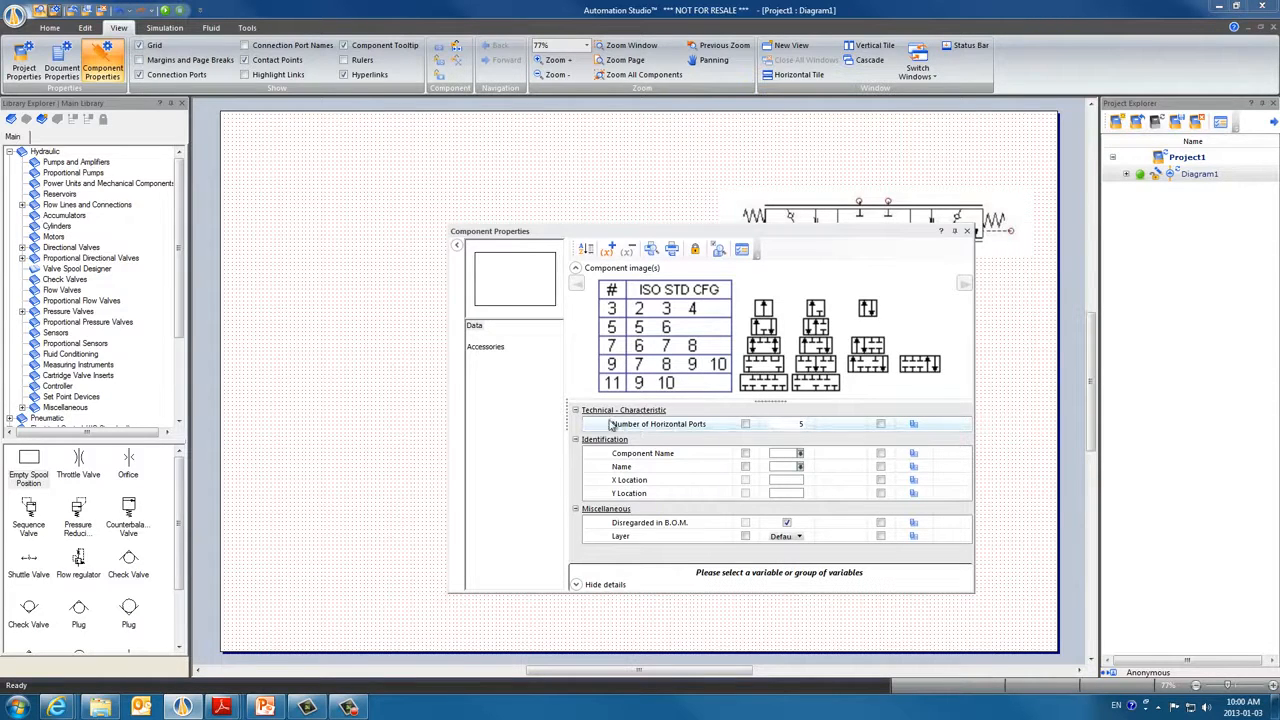
left_click(798, 424)
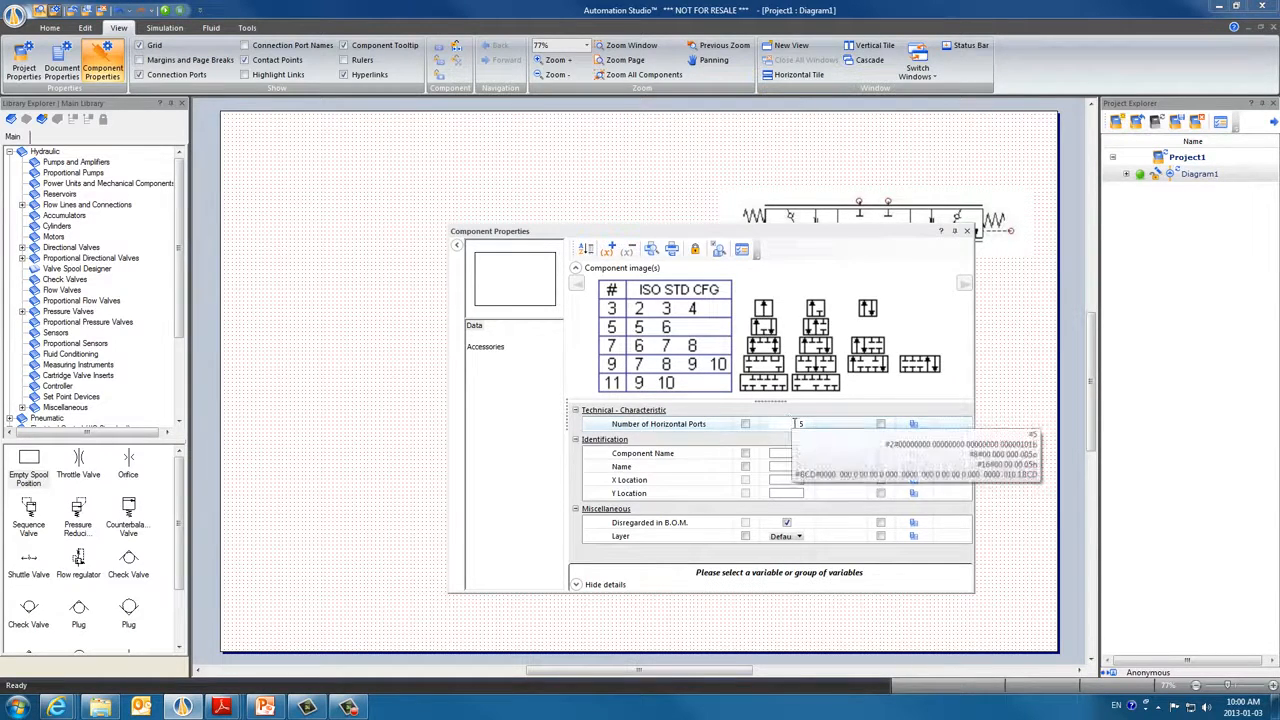
type("9")
key("Return")
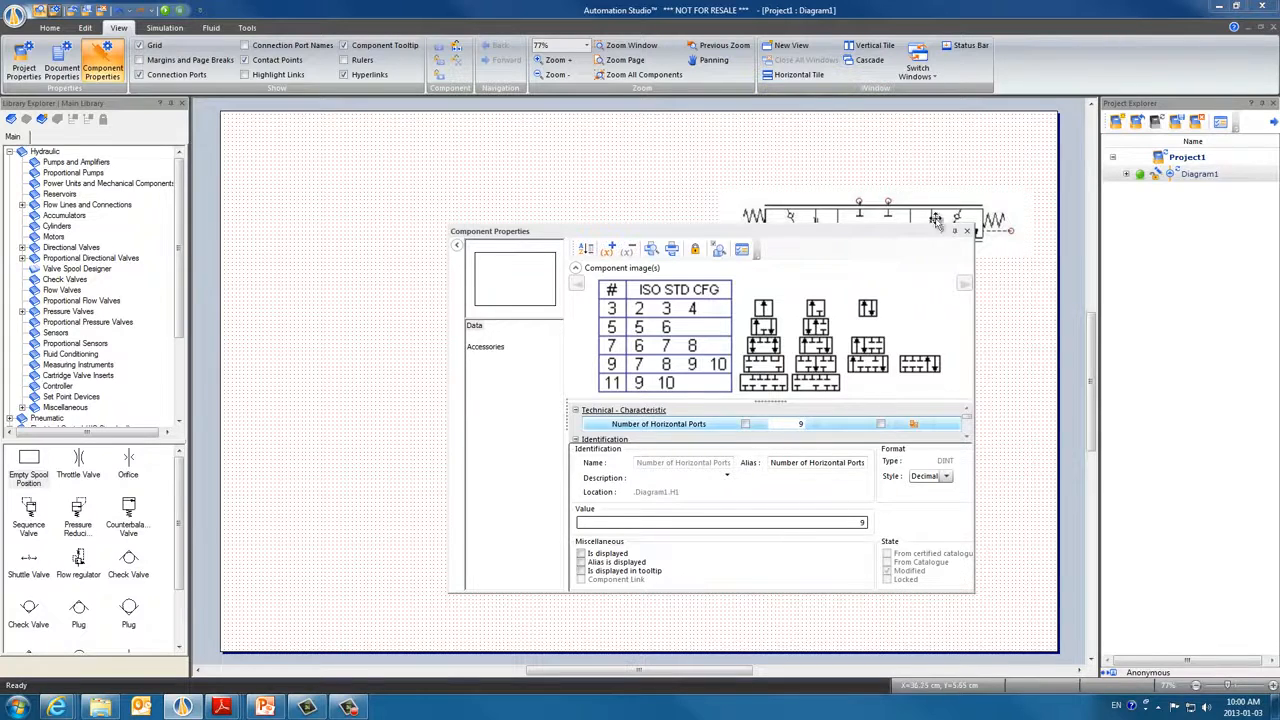
left_click(967, 232)
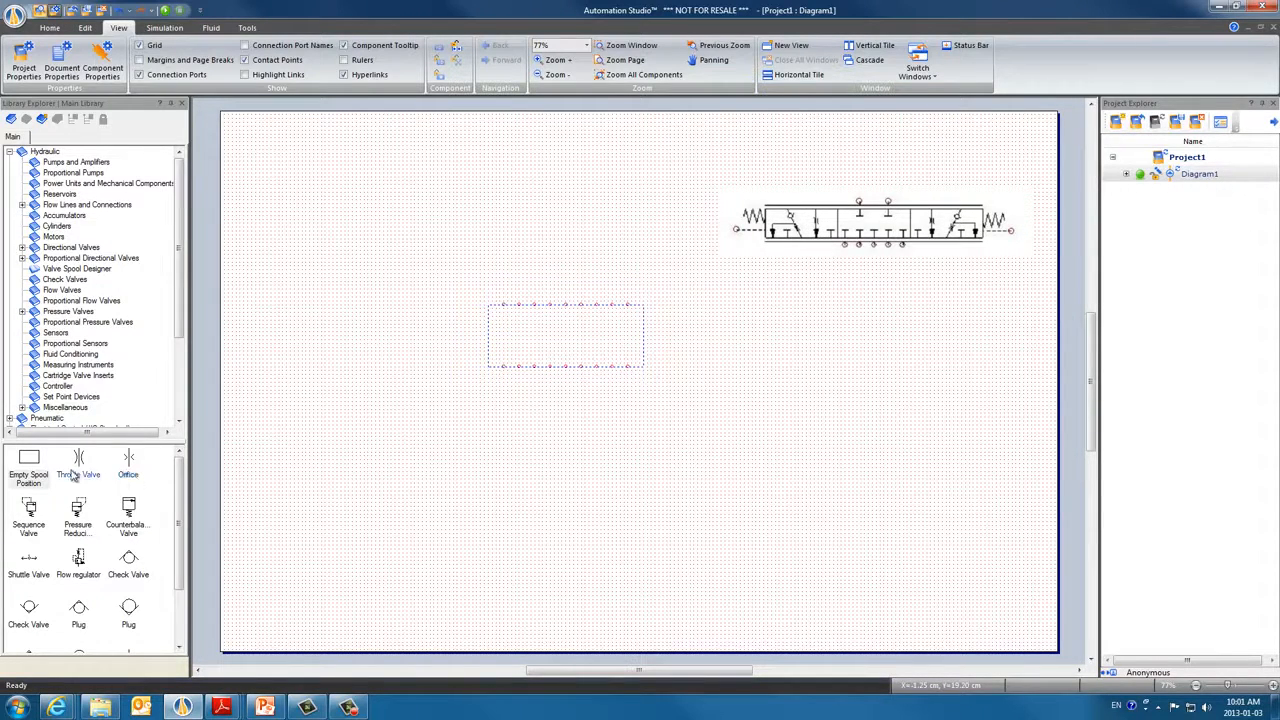
Place a throttle valve and a downward-facing check valve below the spool position
left_click_drag(79, 460, 600, 455)
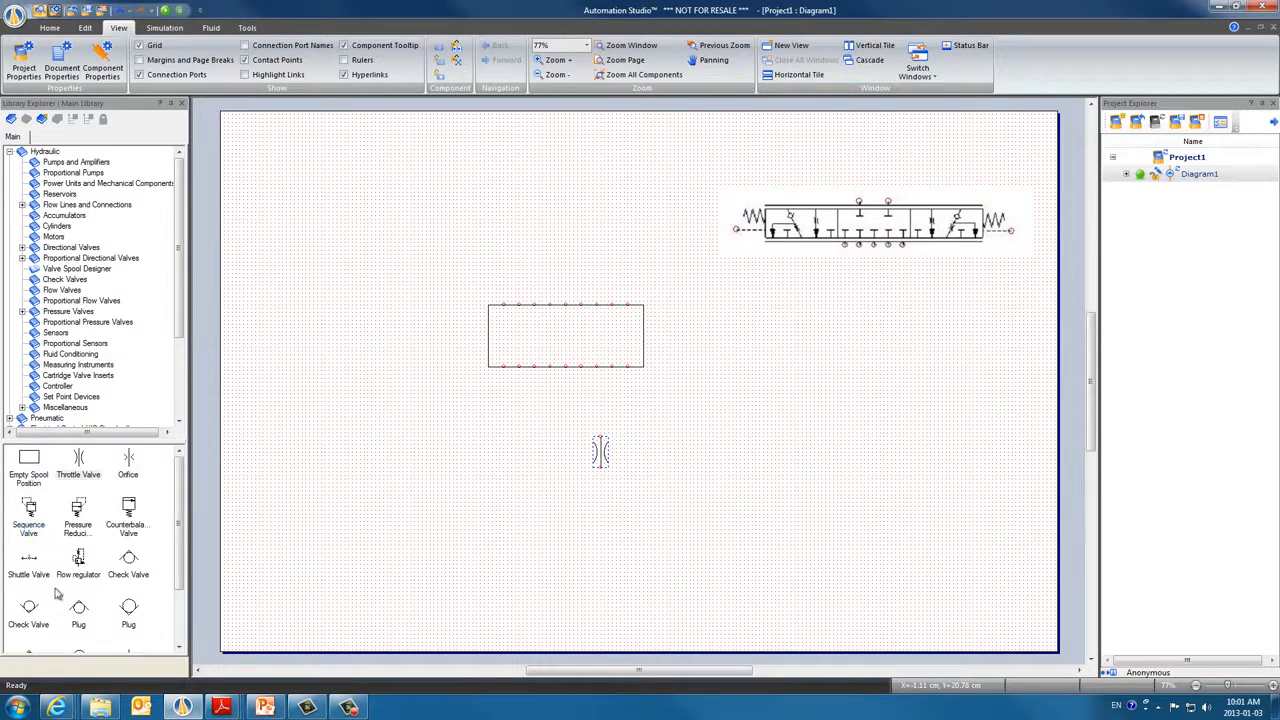
left_click_drag(30, 614, 566, 440)
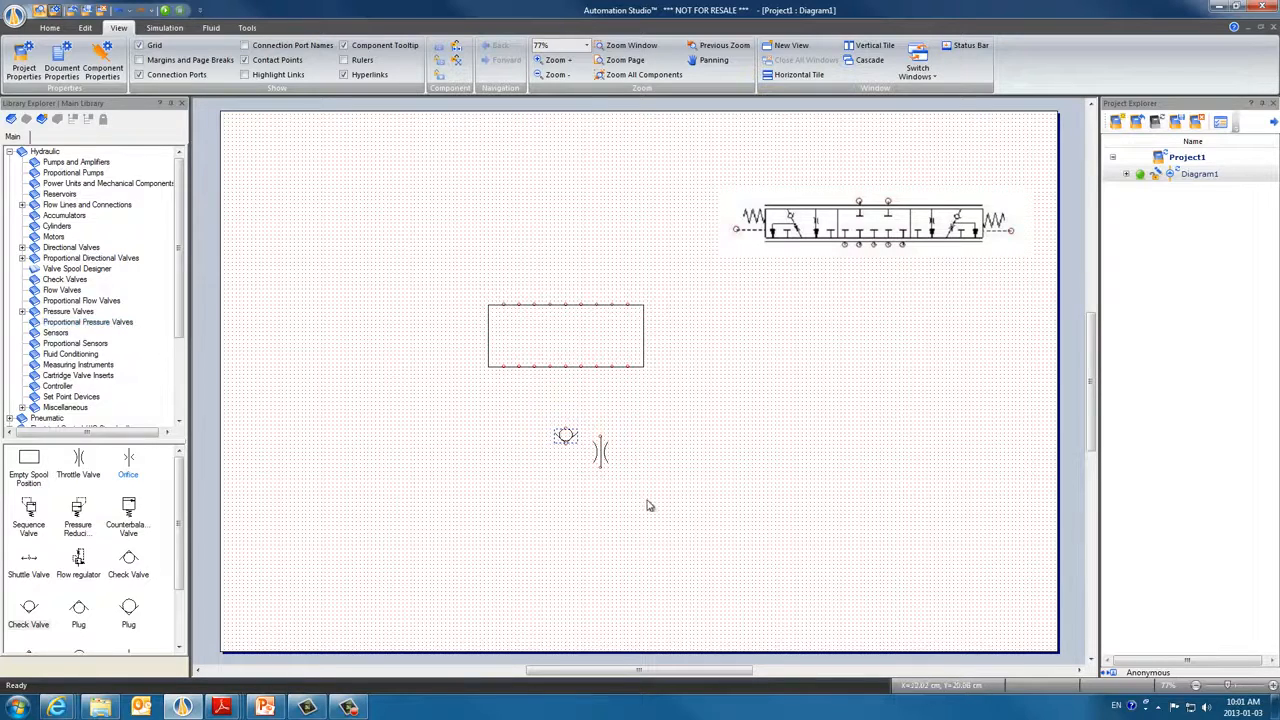
left_click_drag(567, 437, 604, 437)
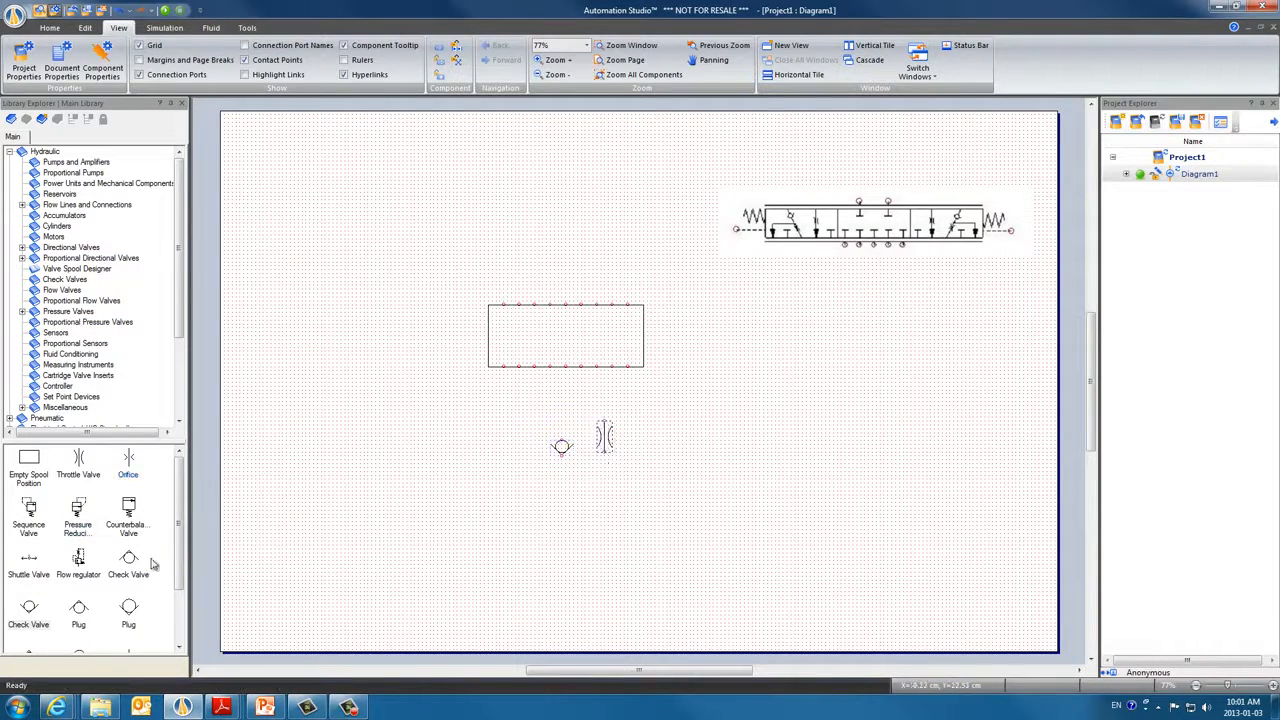
Place a T-shaped plug on the spool's ninth bottom port and link the seventh top port straight down to the seventh bottom port
scroll(180, 565, "down", 2)
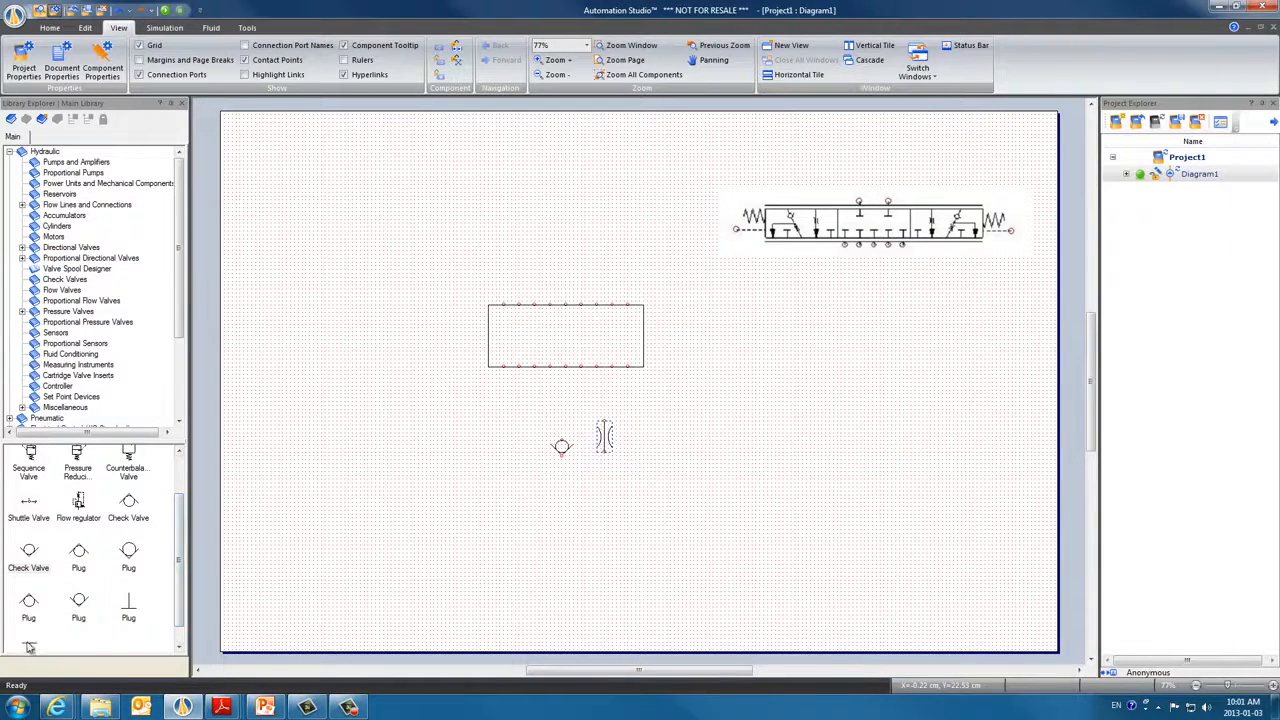
left_click_drag(28, 550, 630, 358)
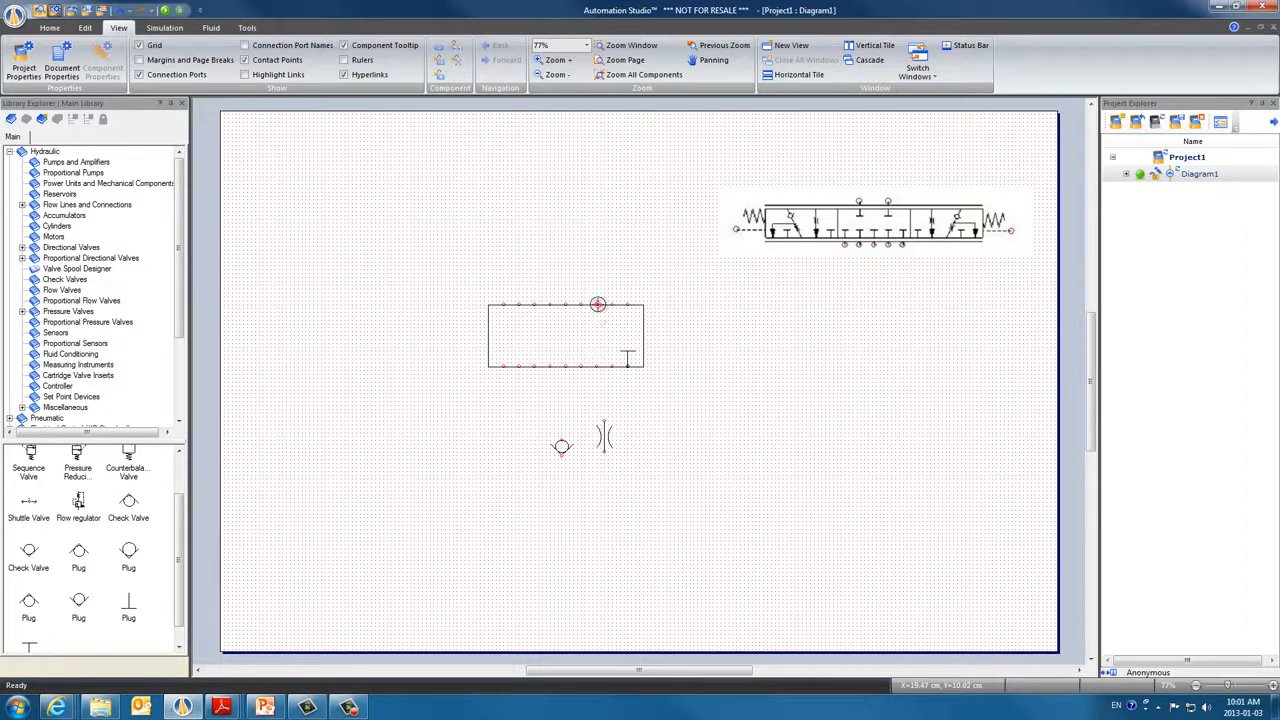
left_click_drag(597, 304, 596, 366)
Connect the third top port to the fifth bottom port with a direct link, and copy the plug to the third bottom port
left_click(534, 304)
left_click(565, 365)
right_click(552, 332)
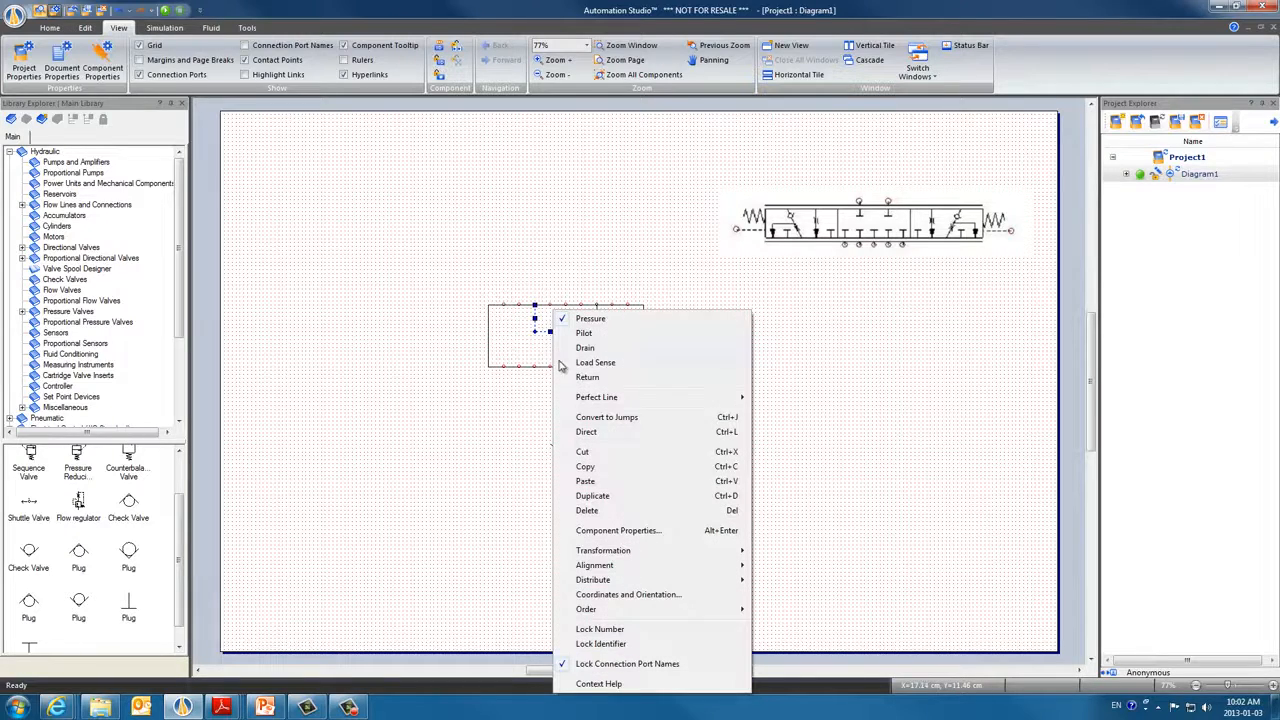
left_click(585, 433)
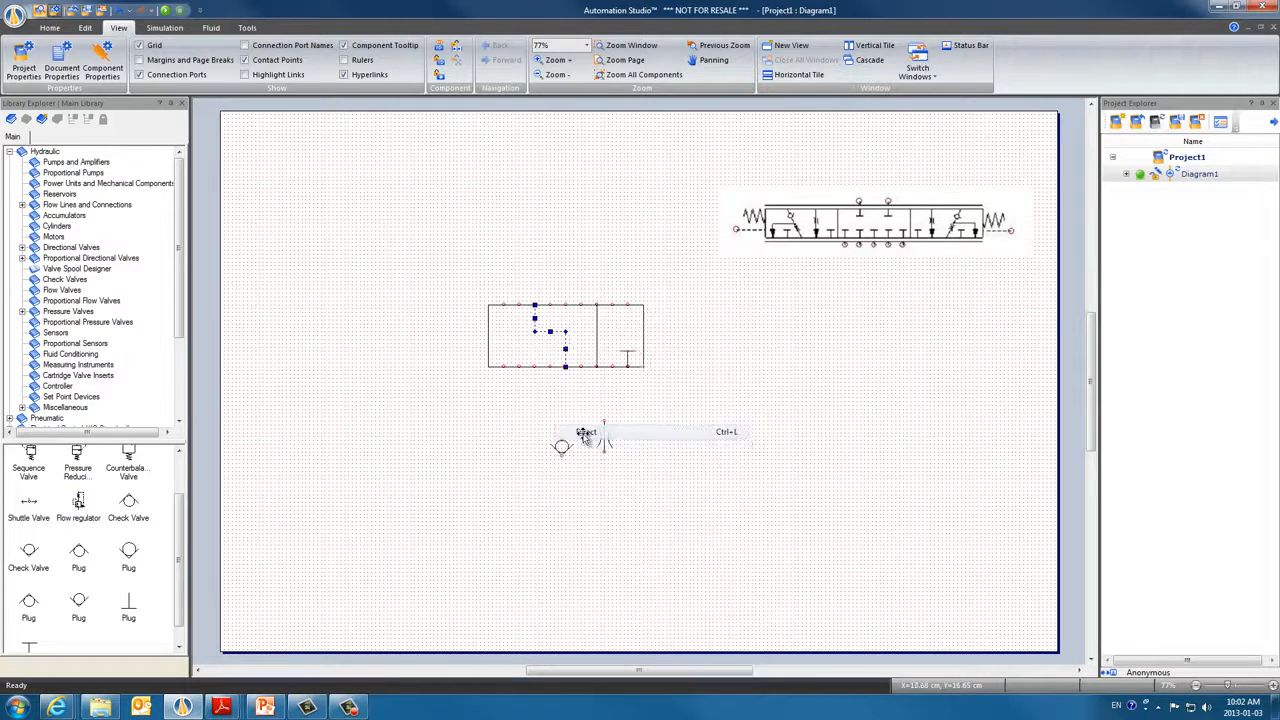
left_click(512, 425)
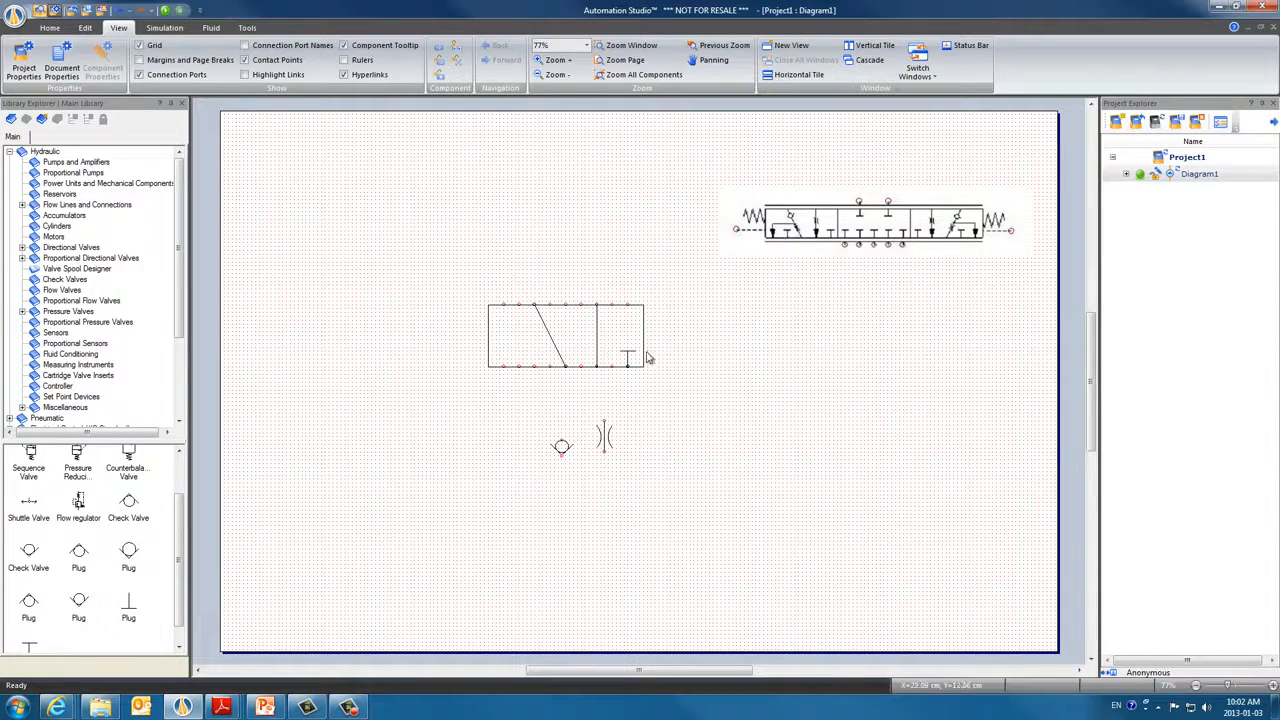
left_click_drag(630, 353, 540, 361)
left_click(624, 421)
Unlock the throttle valve's size, shrink it and insert it into the upper part of the vertical link
left_click(605, 443)
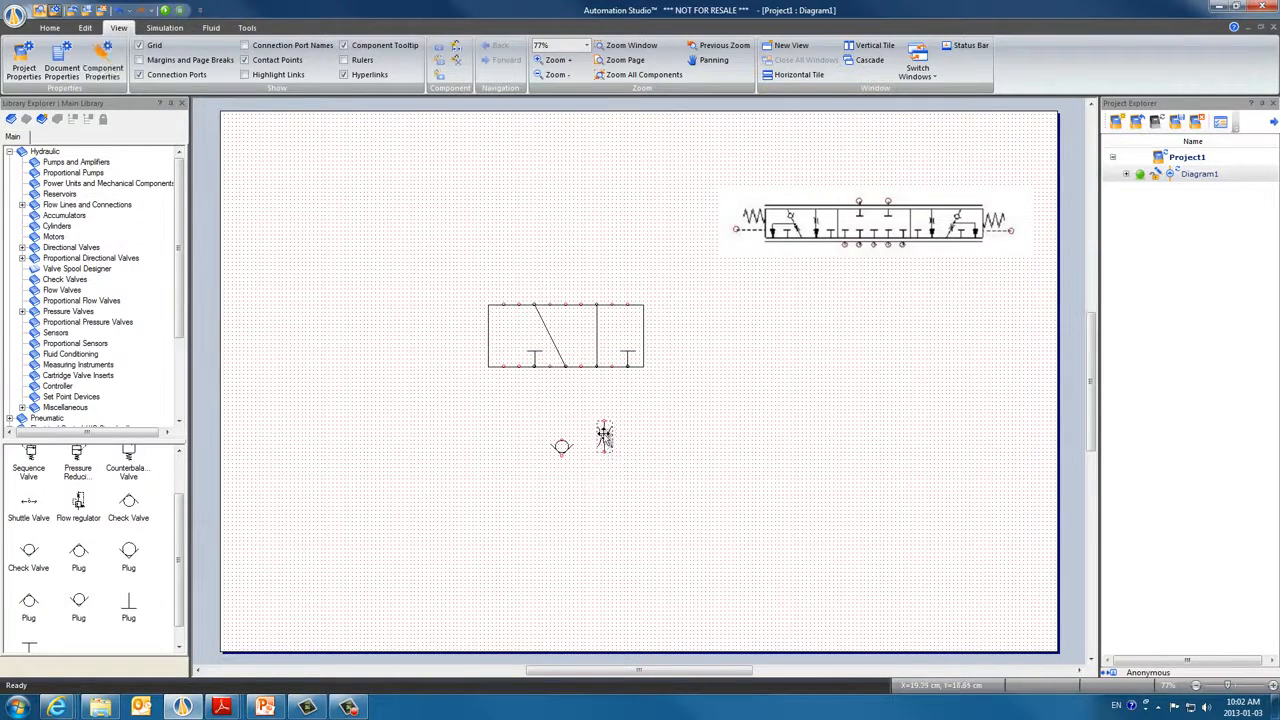
left_click_drag(604, 438, 664, 414)
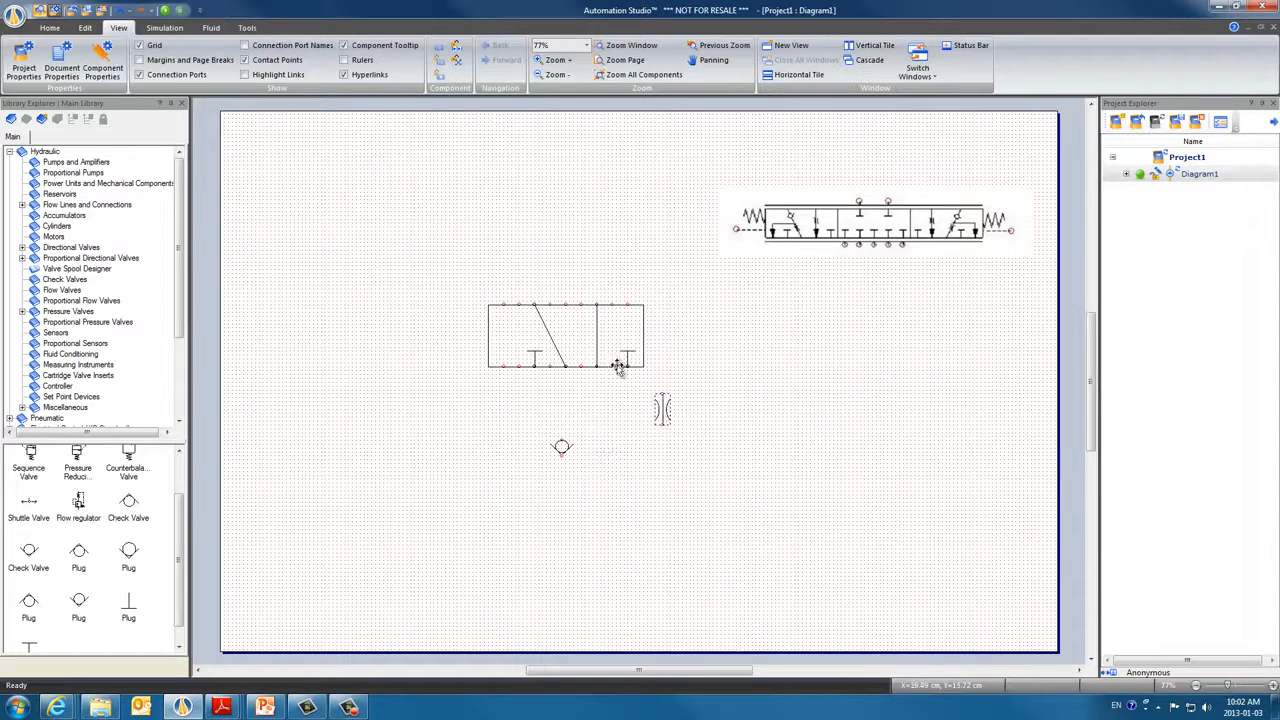
right_click(667, 413)
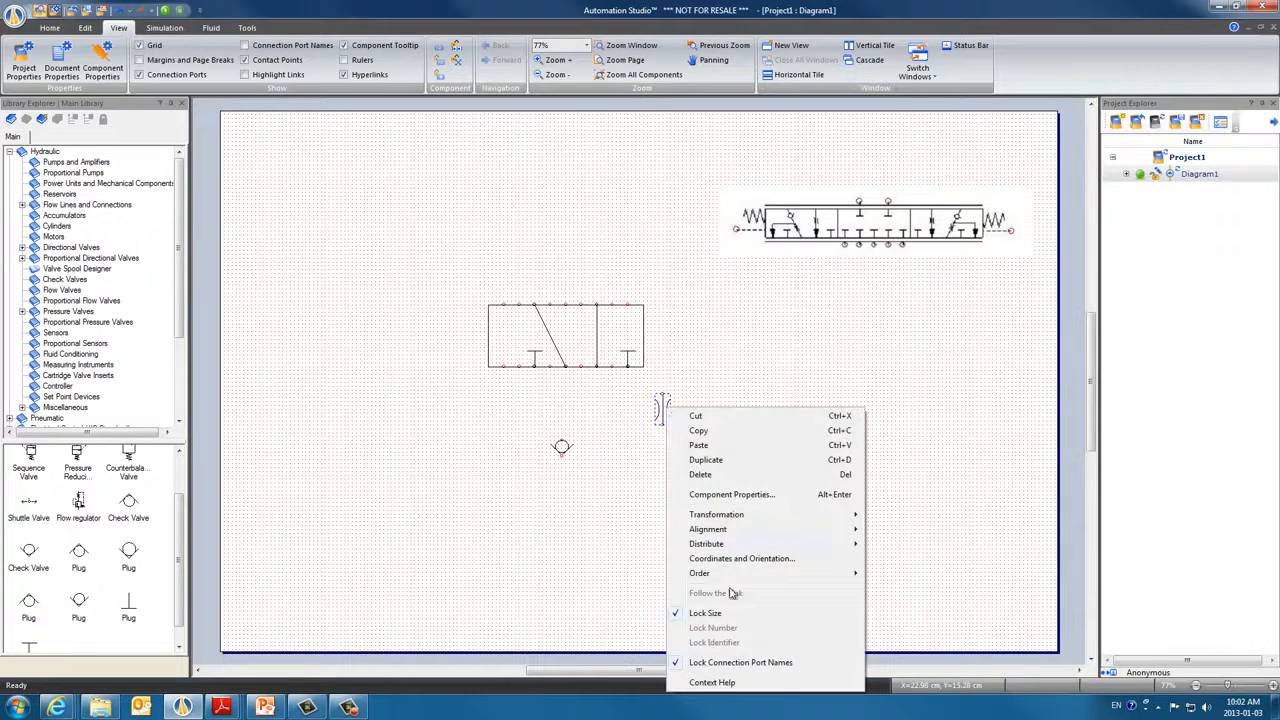
left_click(679, 617)
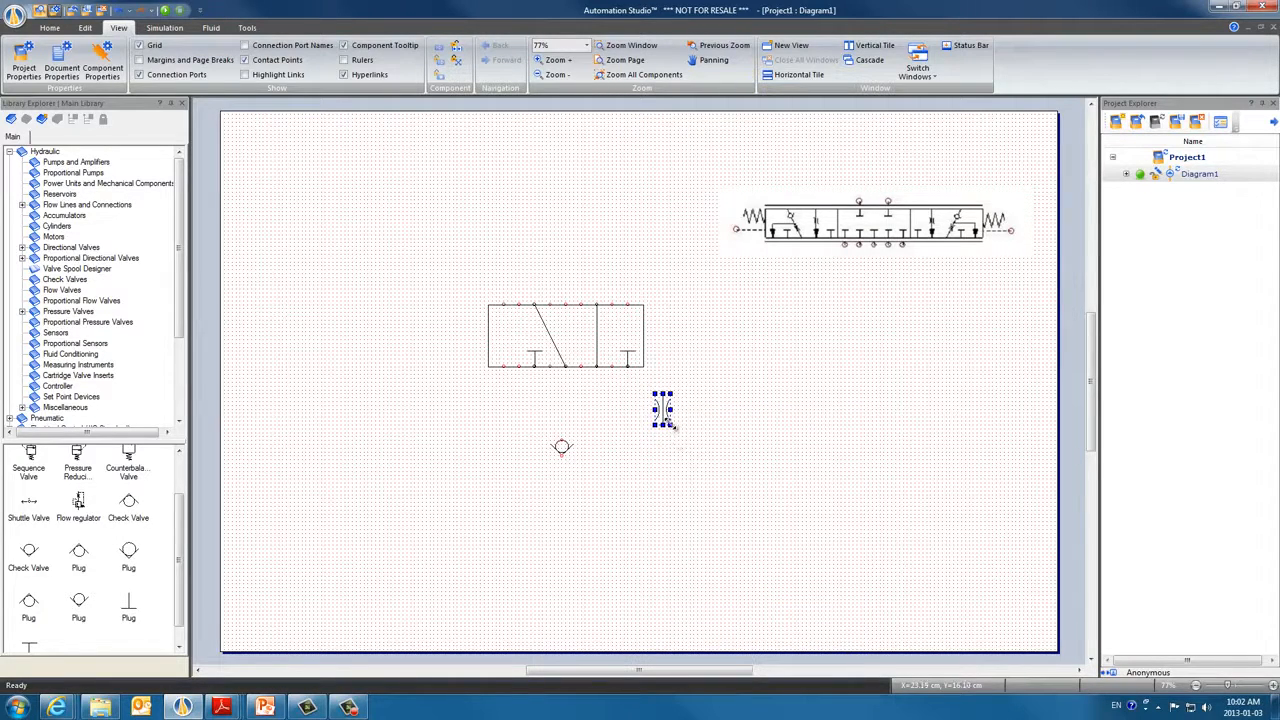
left_click(700, 407)
left_click_drag(659, 402, 600, 332)
Give the link segment below the throttle valve end arrow style 9 with an arrow size of 100%
left_click(597, 351)
left_click(86, 30)
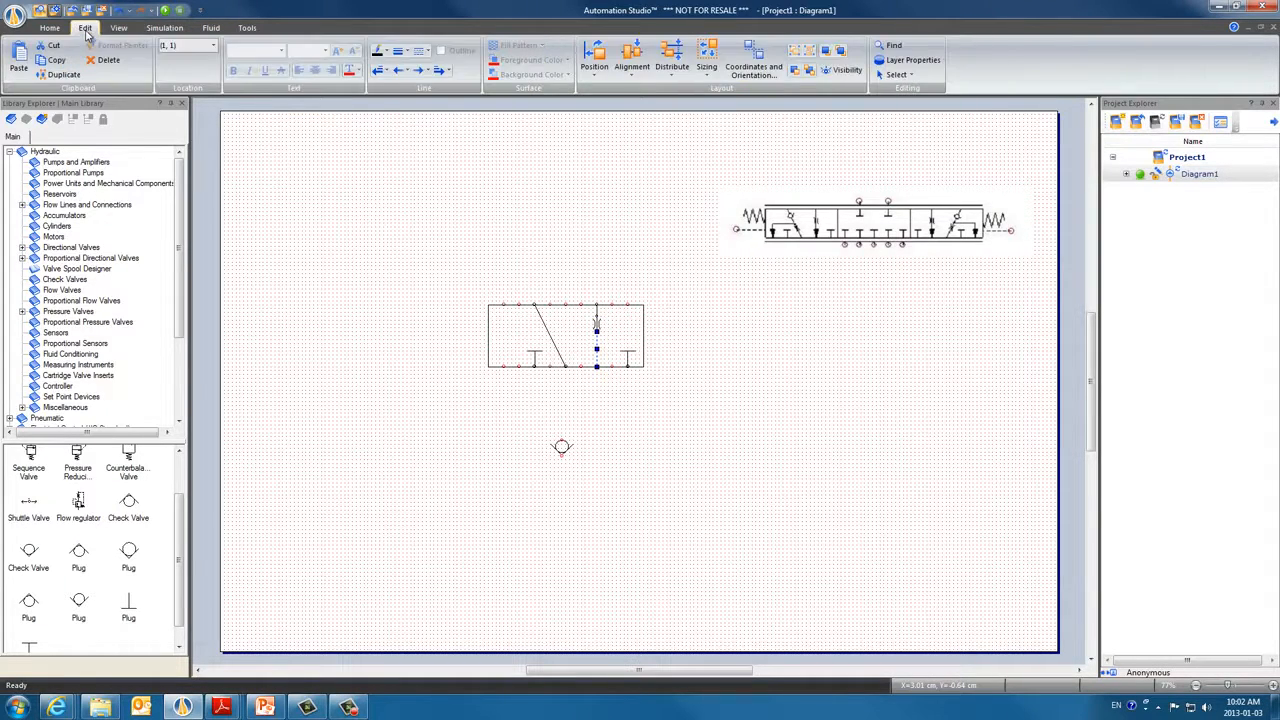
left_click(422, 70)
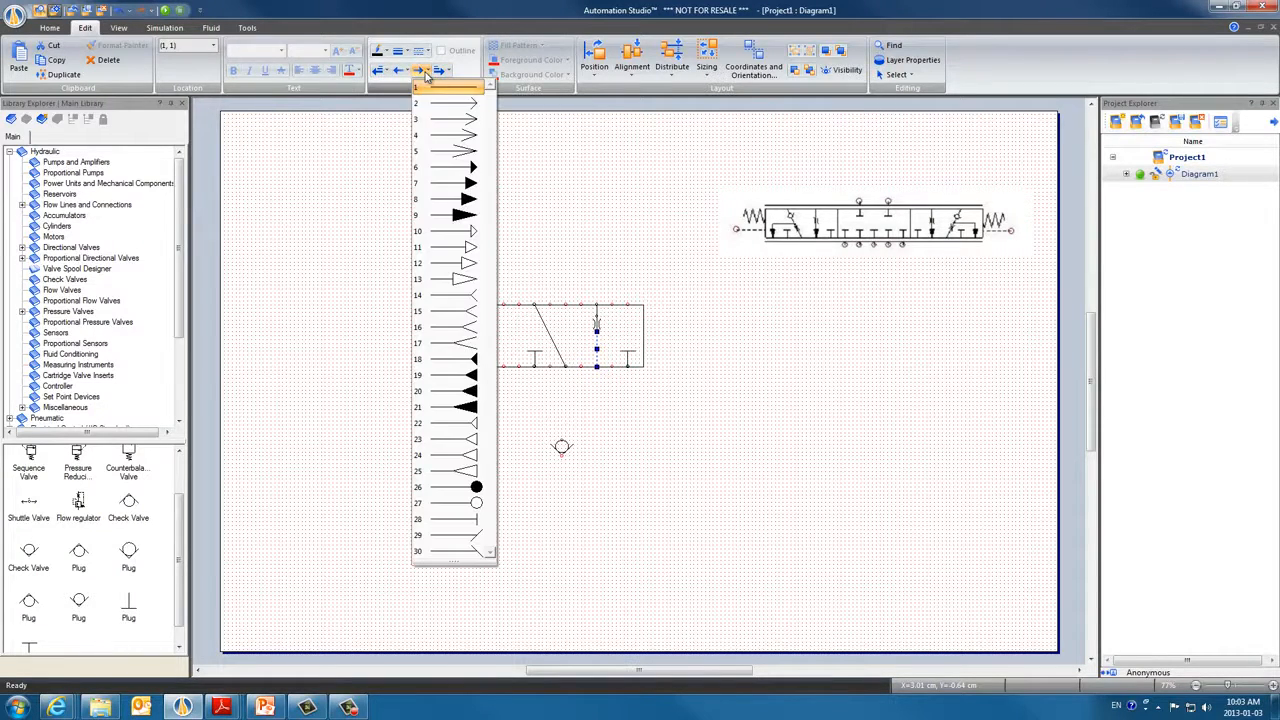
left_click(455, 217)
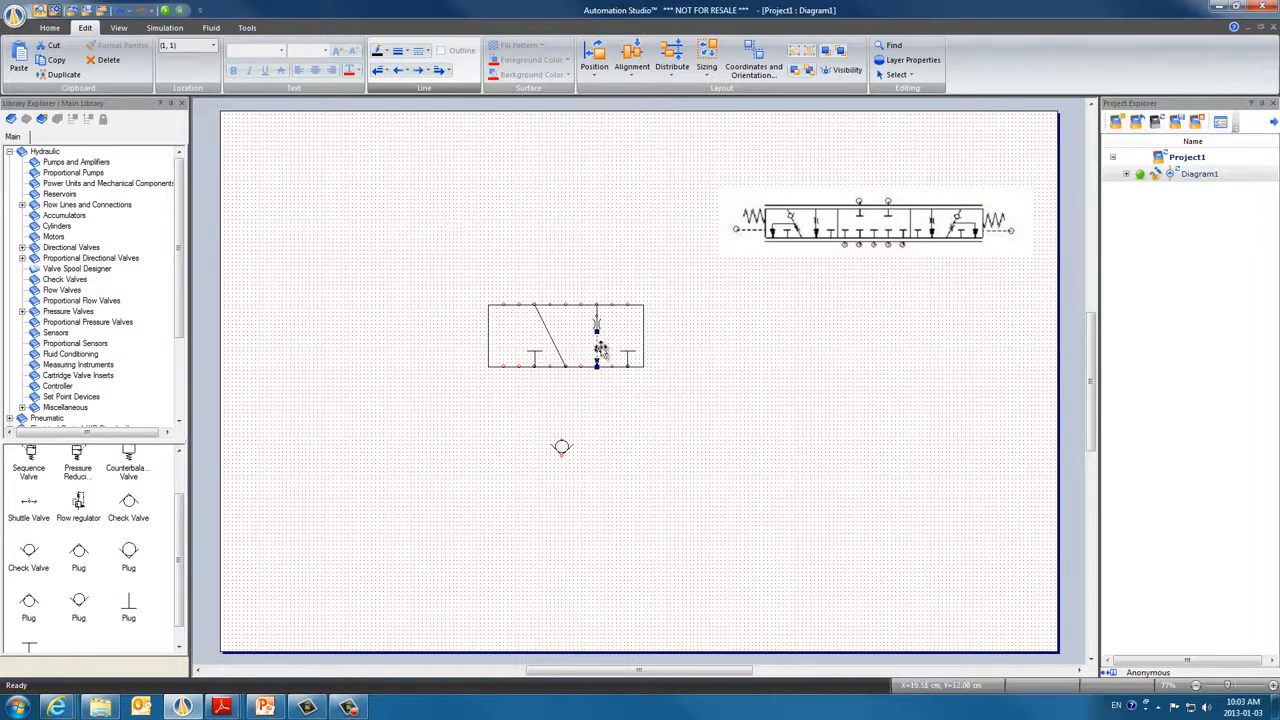
left_click(446, 71)
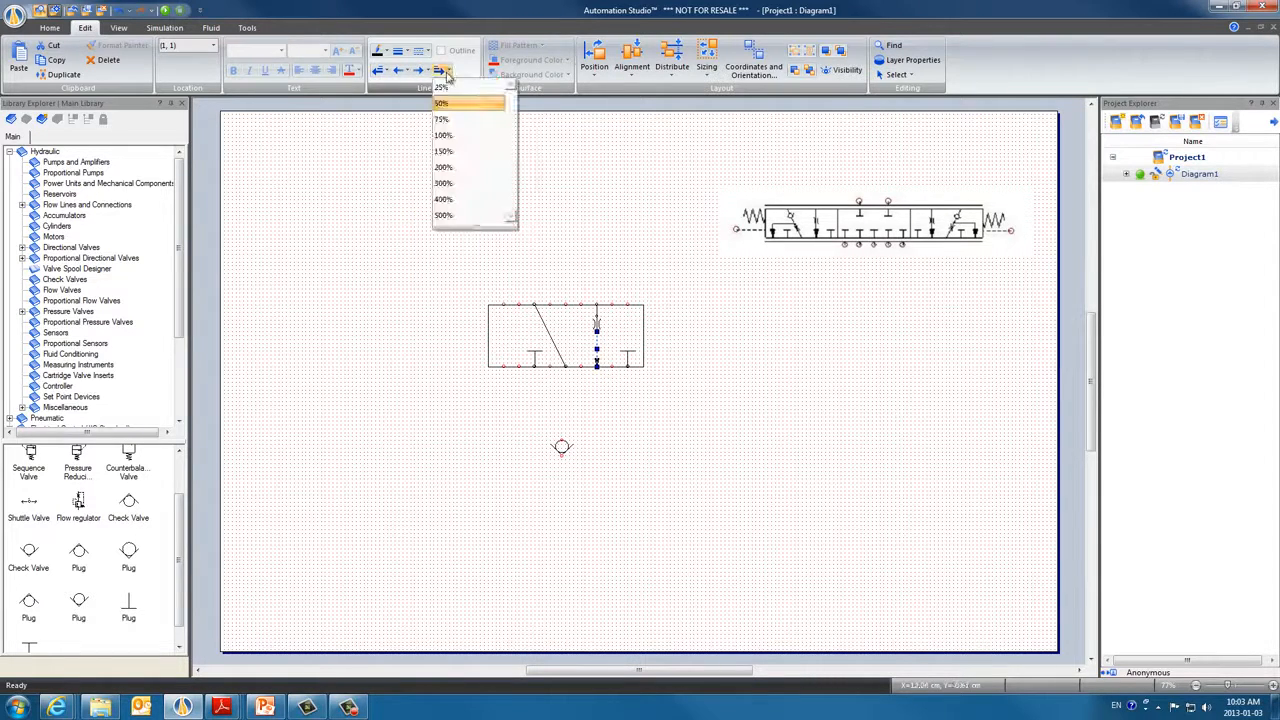
left_click(452, 136)
left_click(606, 388)
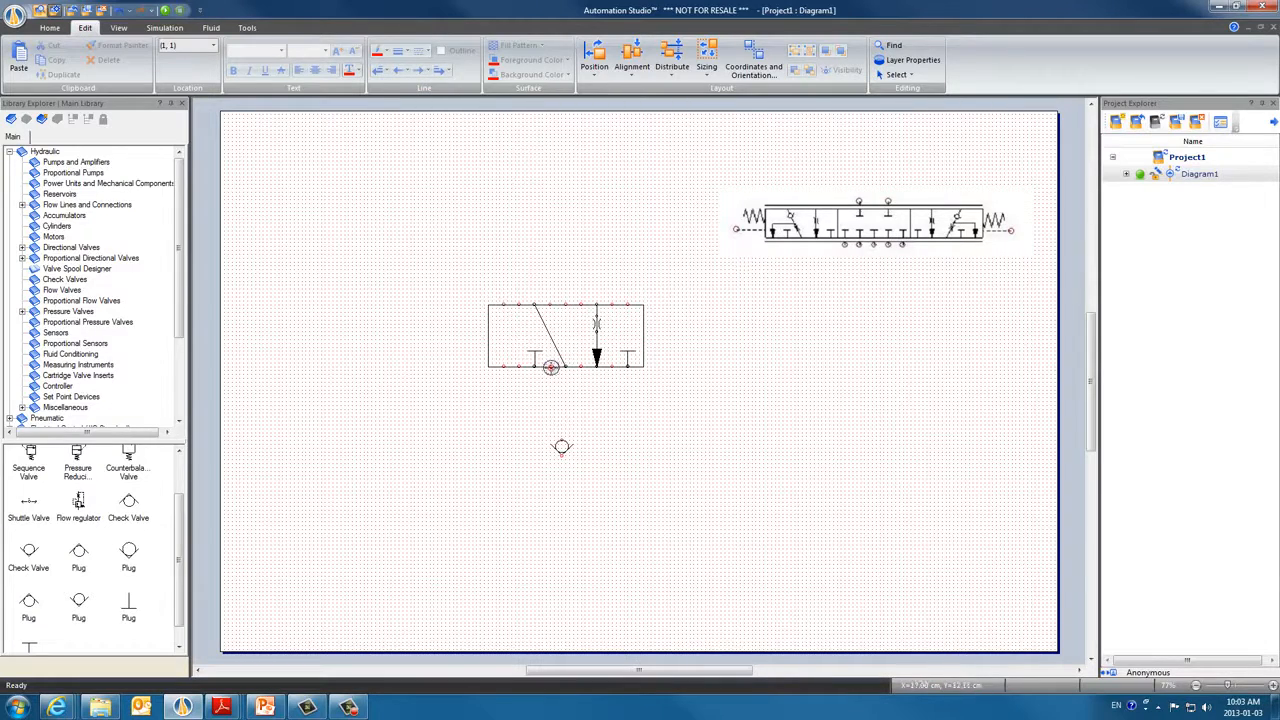
Copy the reduced throttle valve to below the spool, and move the check valve inside the spool beside the diagonal link
left_click_drag(560, 448, 581, 430)
left_click(595, 325)
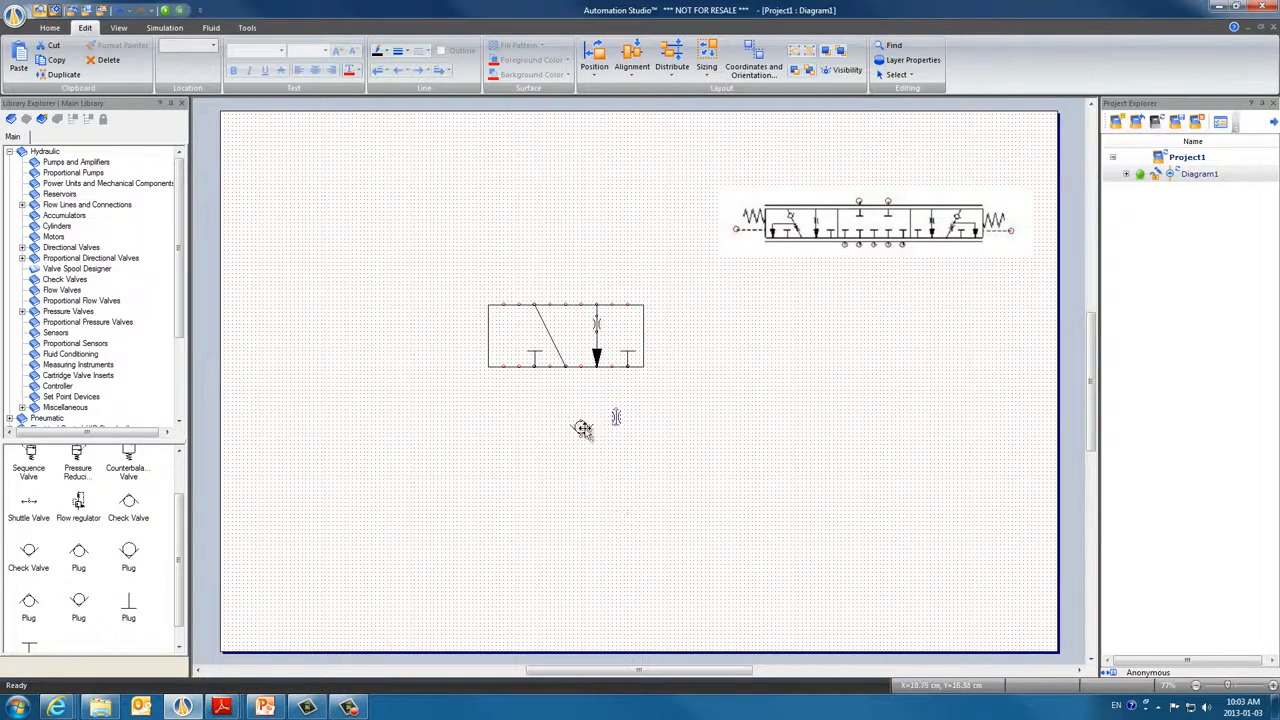
left_click_drag(581, 428, 562, 322)
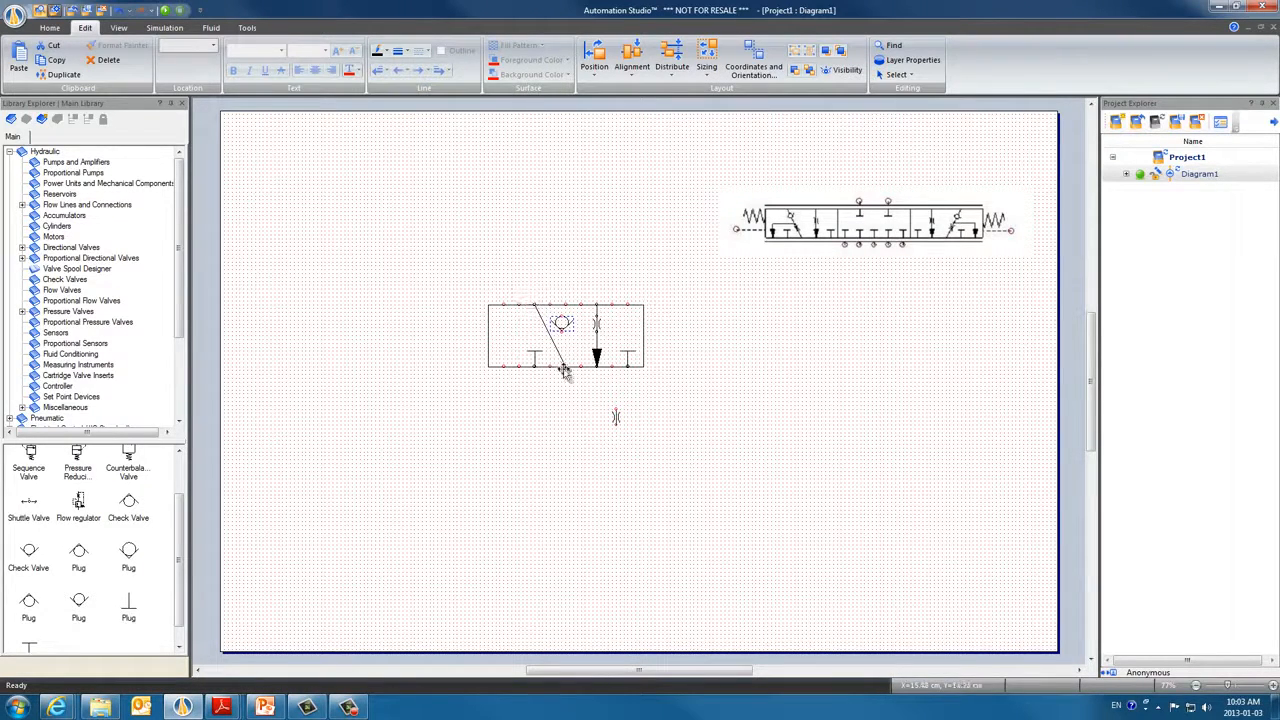
Rotate the check valve freely to match the slope of the diagonal link and position it on that line
left_click(598, 78)
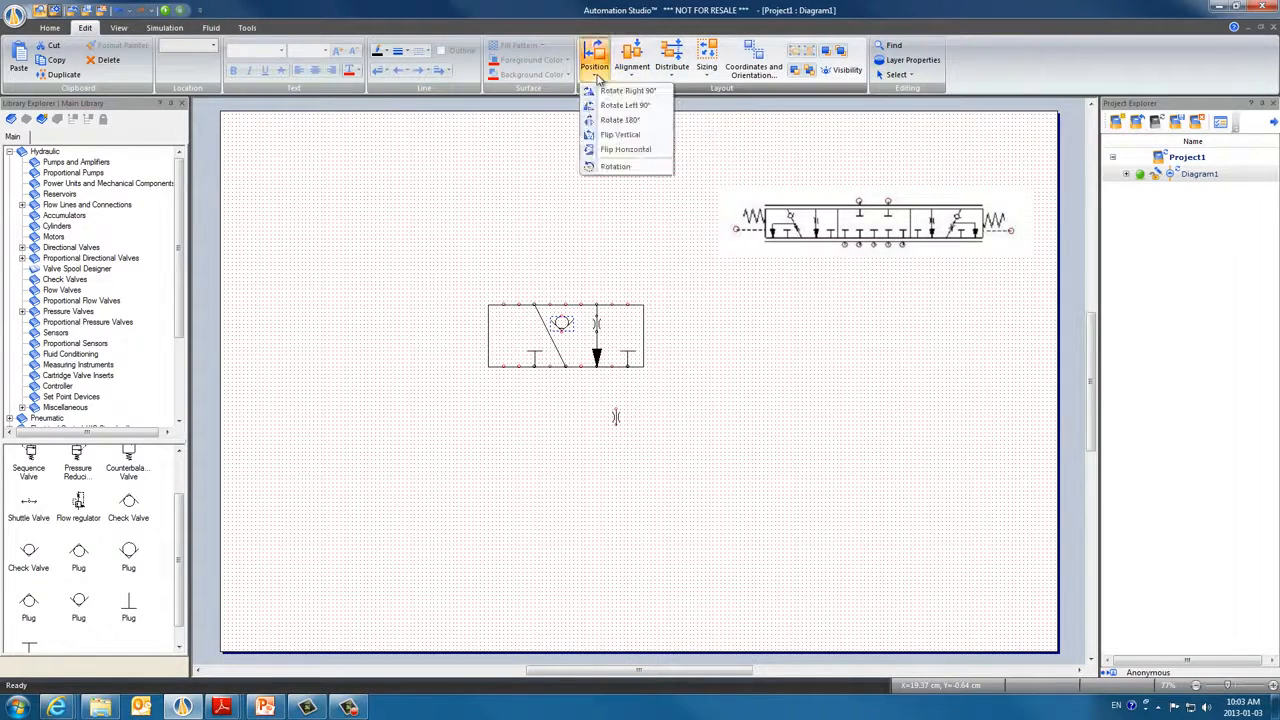
left_click(615, 166)
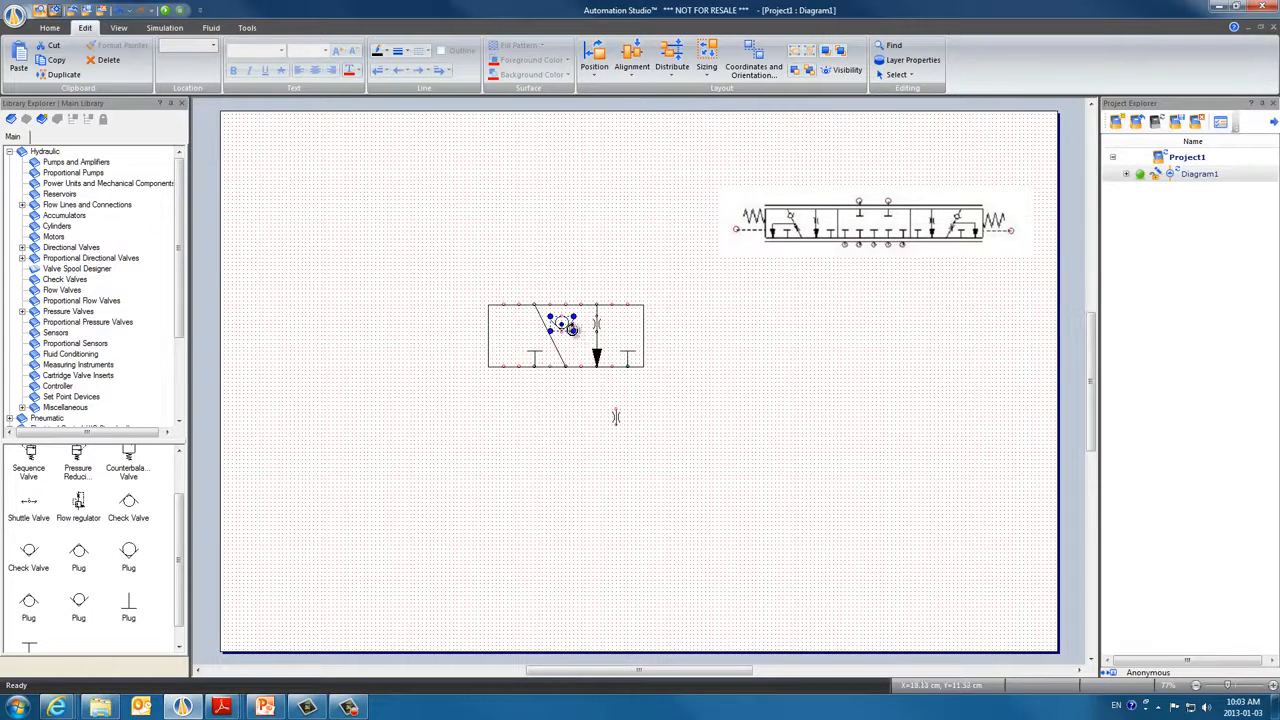
left_click_drag(573, 329, 545, 338)
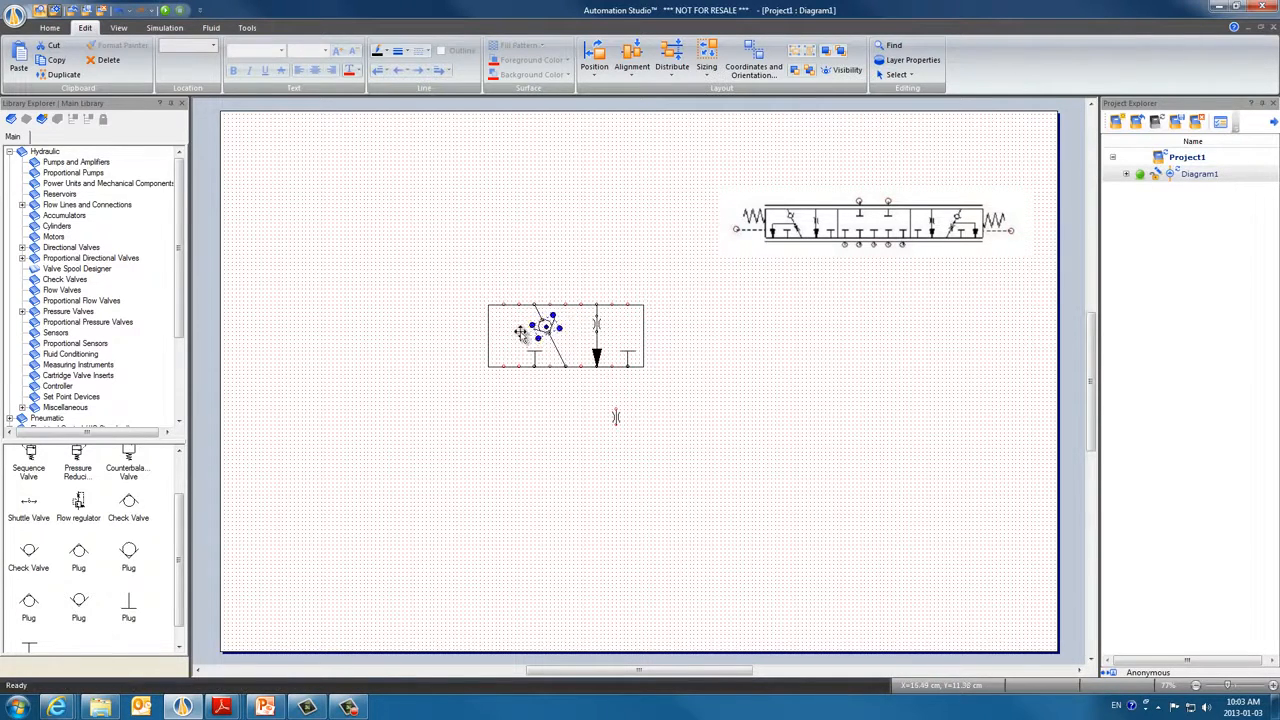
left_click(545, 282)
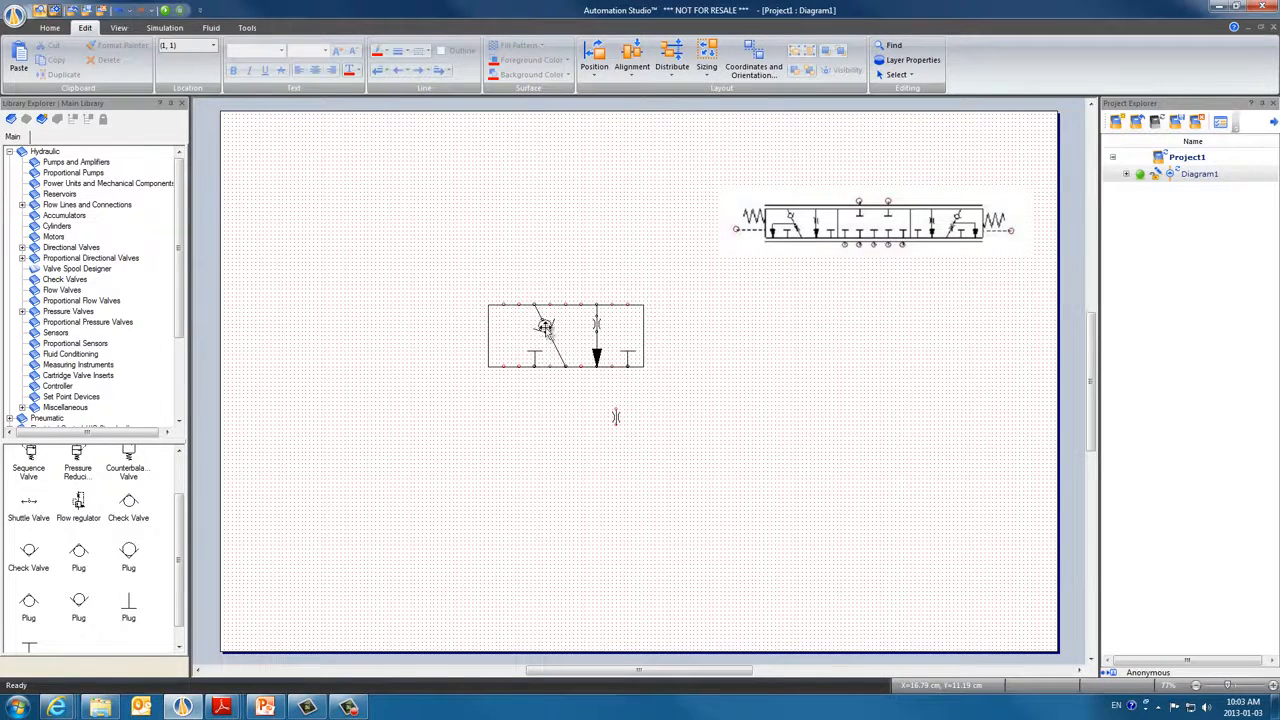
Unlock the check valve's size, shrink it and reposition it on the diagonal link
right_click(543, 327)
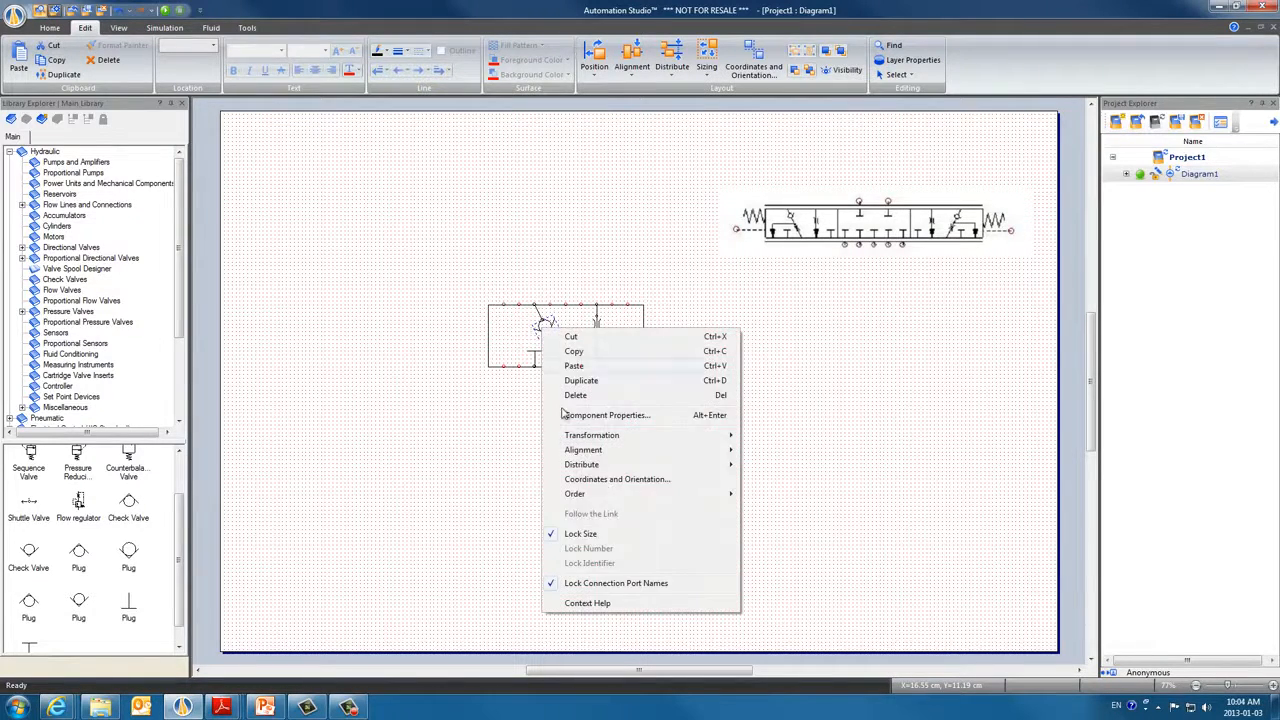
left_click(556, 536)
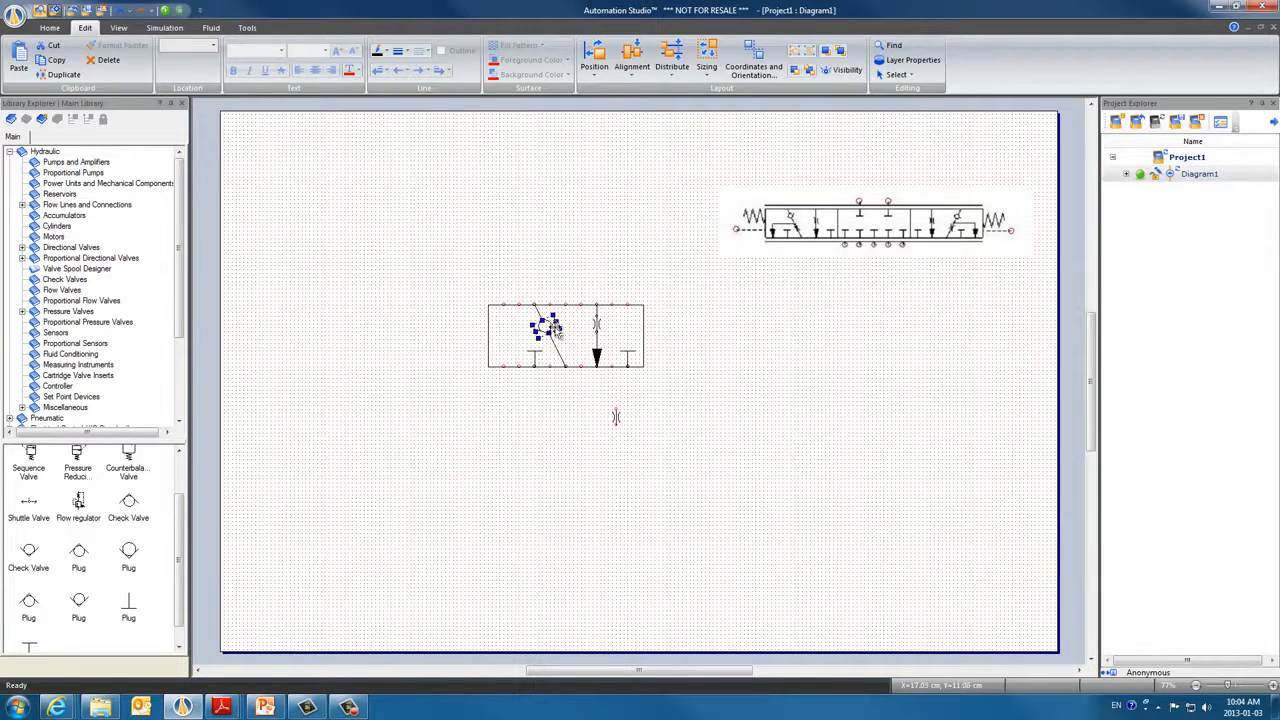
mouse_move(548, 330)
left_mouse_down()
mouse_move(599, 262)
mouse_move(545, 329)
left_mouse_up()
left_click(606, 280)
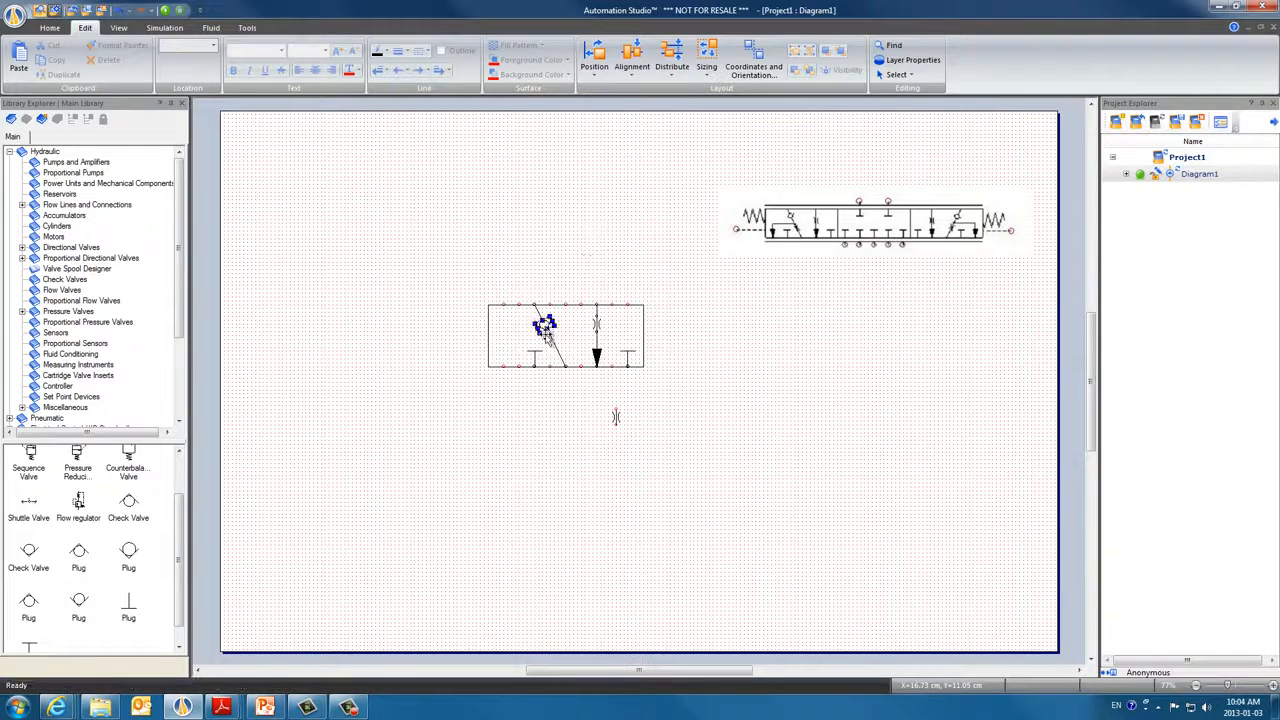
Move the throttle valve copy into the spool, rotate it freely to the diagonal link's slope and insert it below the check valve
left_click(593, 412)
left_click_drag(613, 413, 570, 352)
scroll(570, 352, "up", 3)
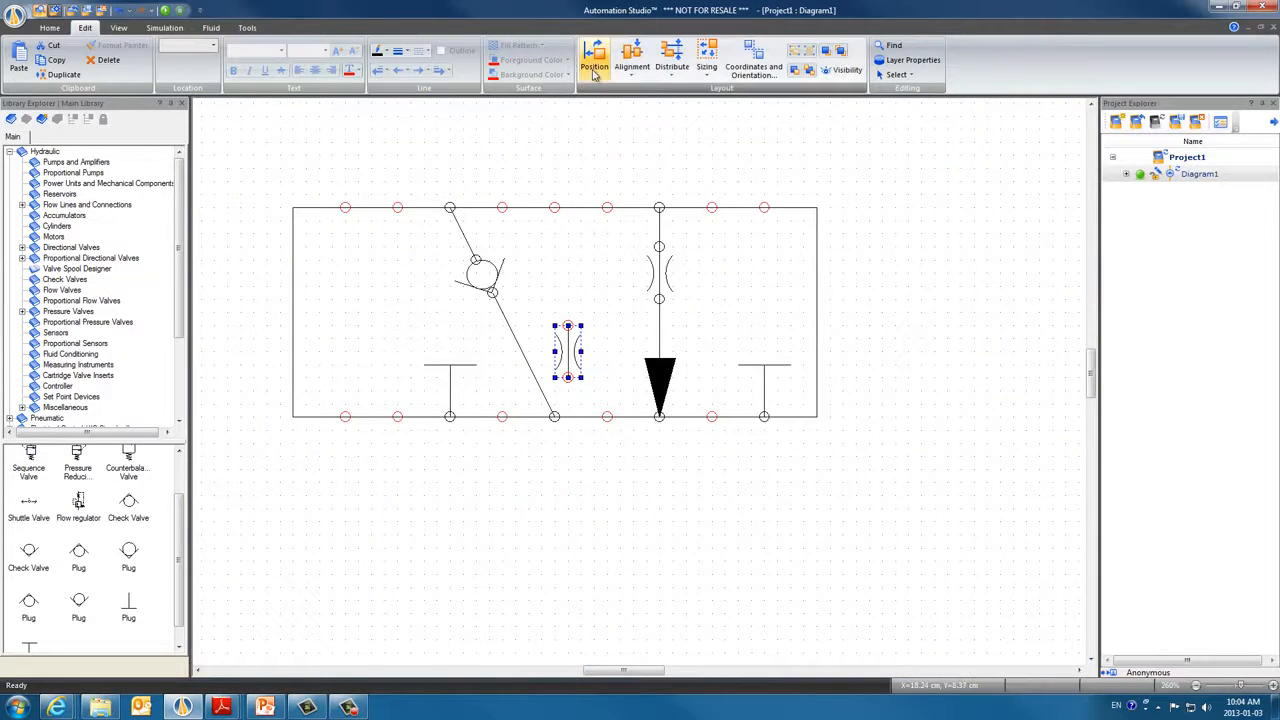
left_click(593, 70)
left_click(608, 170)
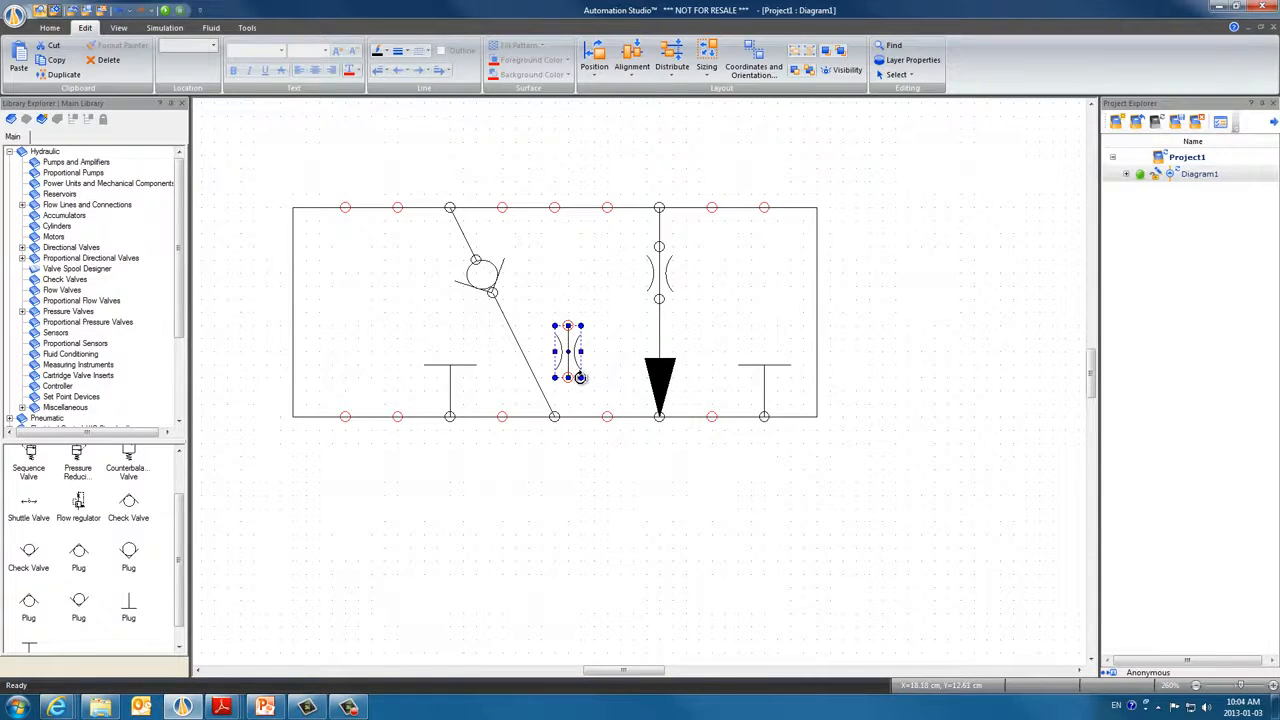
left_click_drag(580, 377, 528, 376)
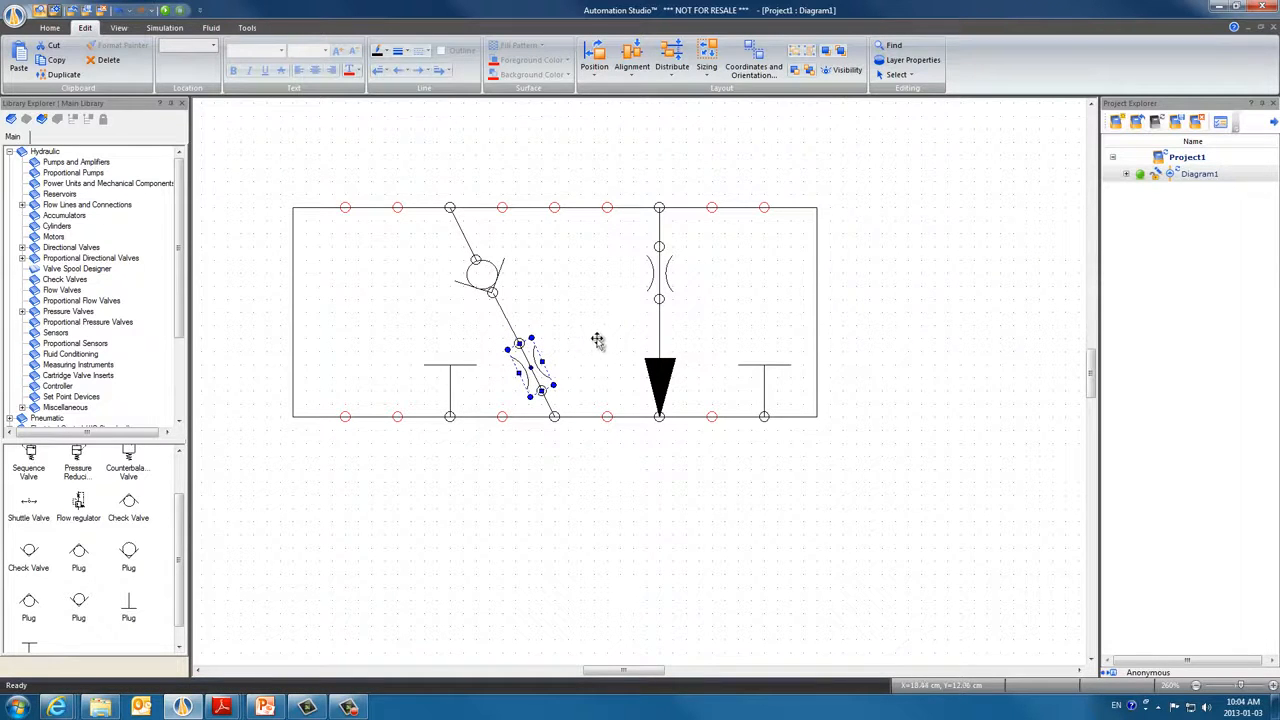
Draw a link from the spool's leftmost lower port to the diagonal link, joining it between the check valve and throttle valve
scroll(604, 362, "down", 1)
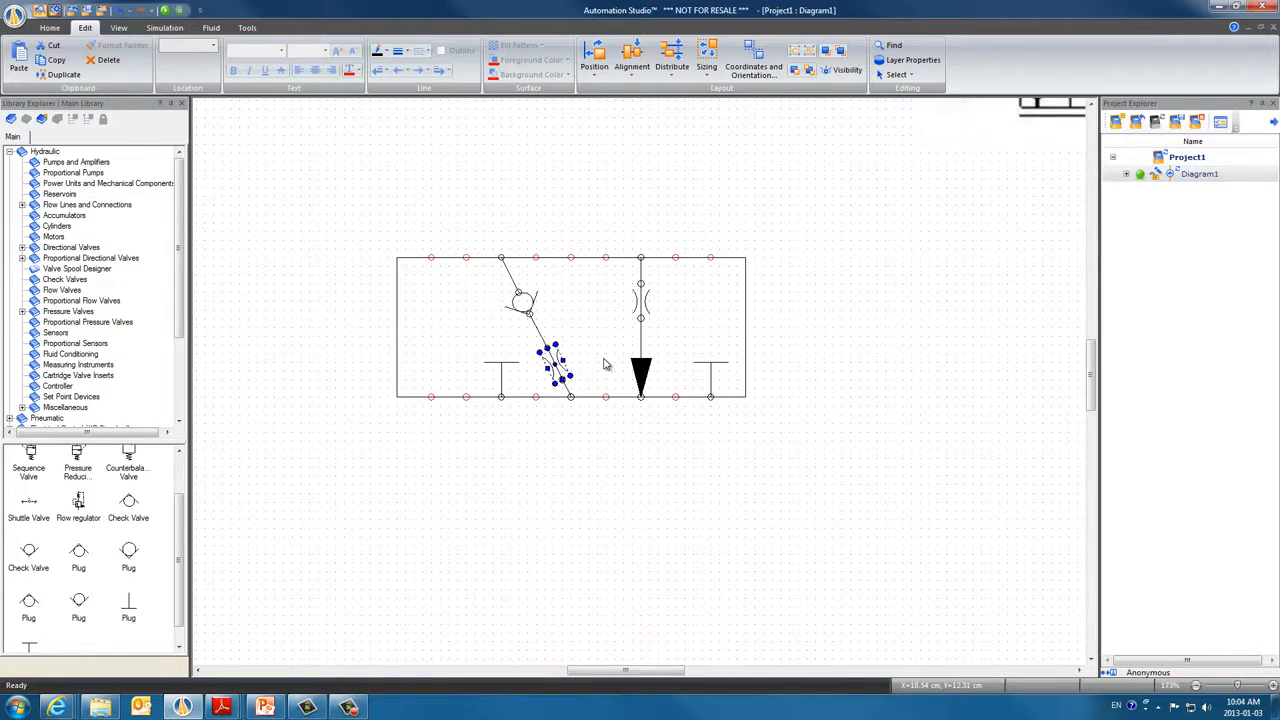
scroll(604, 362, "down", 1)
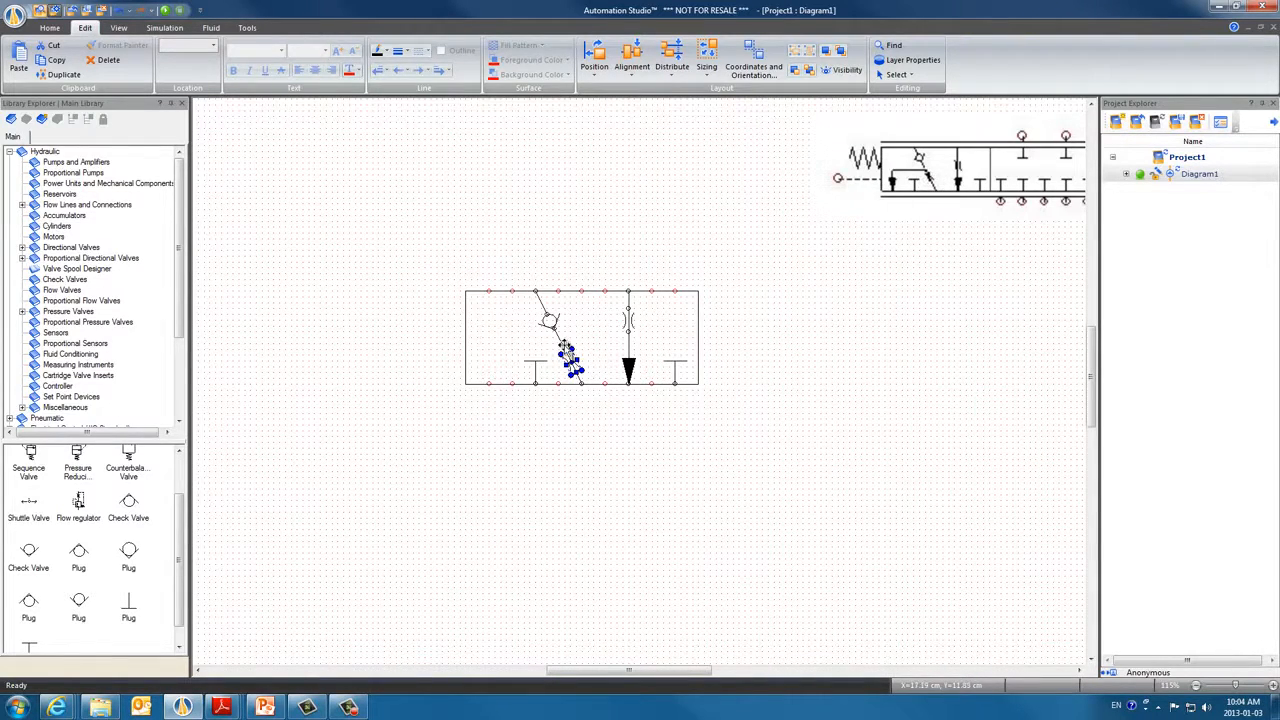
left_click(494, 427)
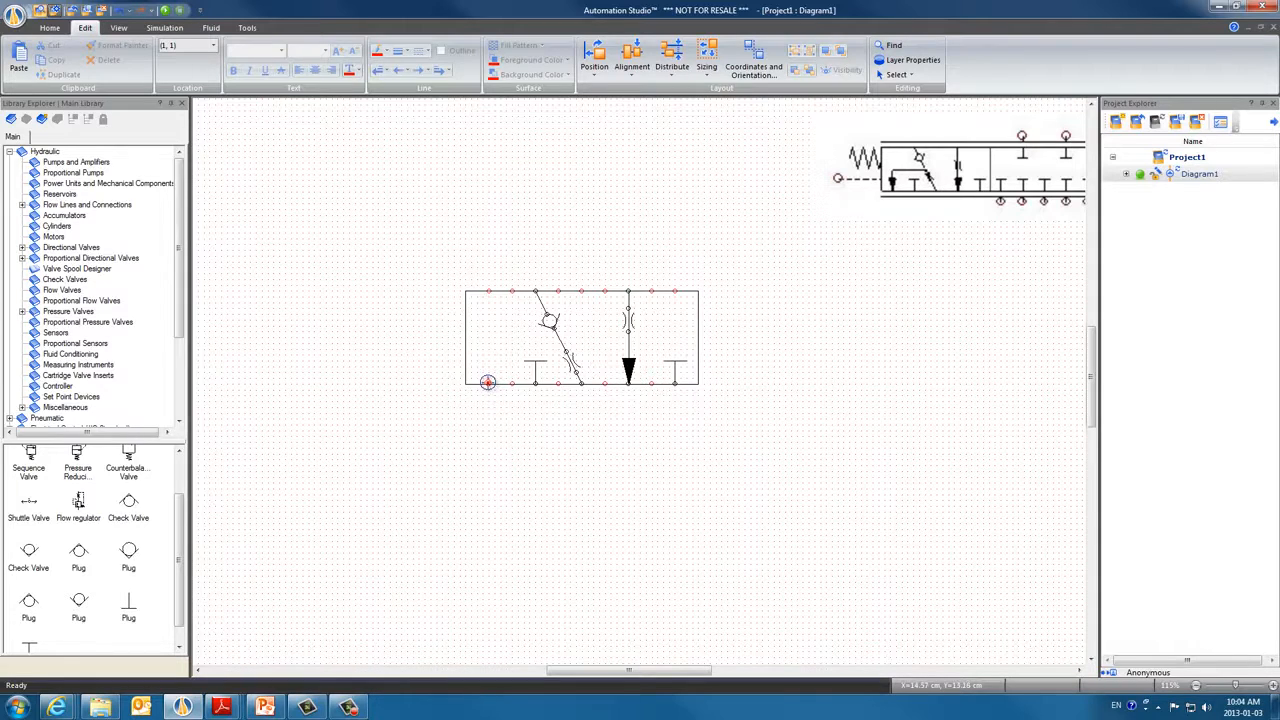
left_click_drag(487, 382, 558, 338)
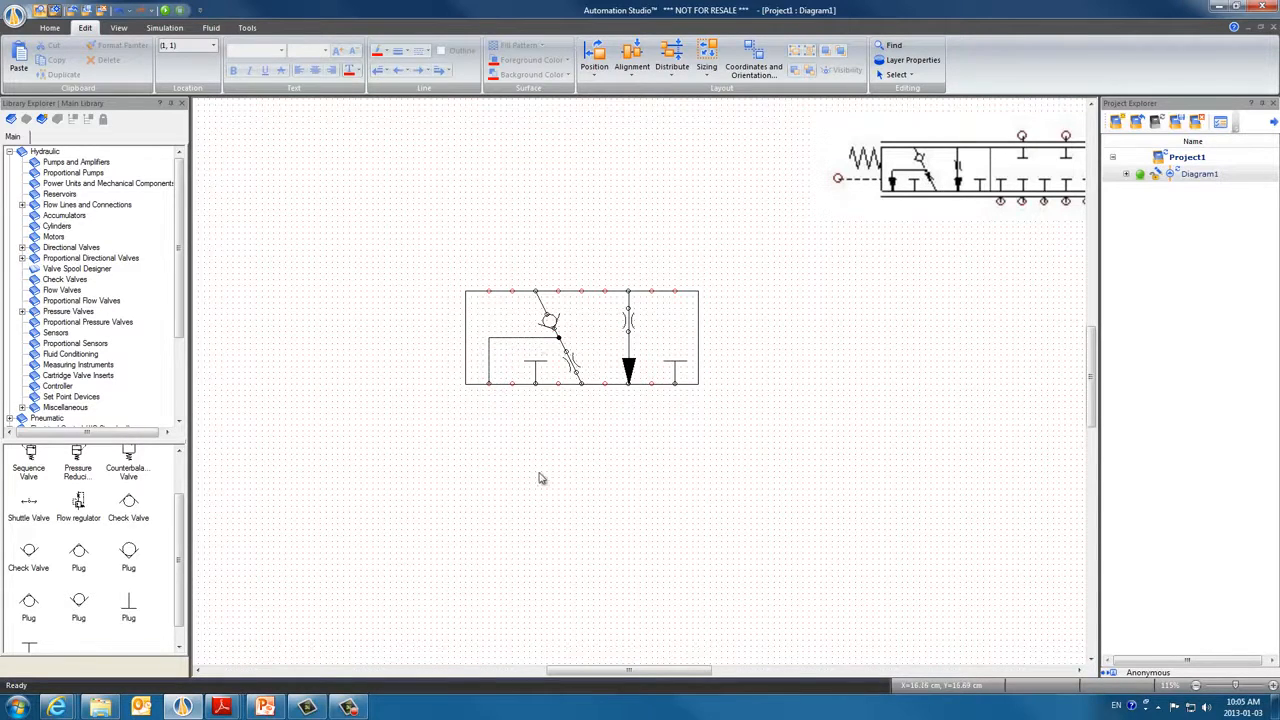
Give the new branch link arrow style 9 at its lower port end and enlarge the arrow to match the vertical link's
left_click(490, 362)
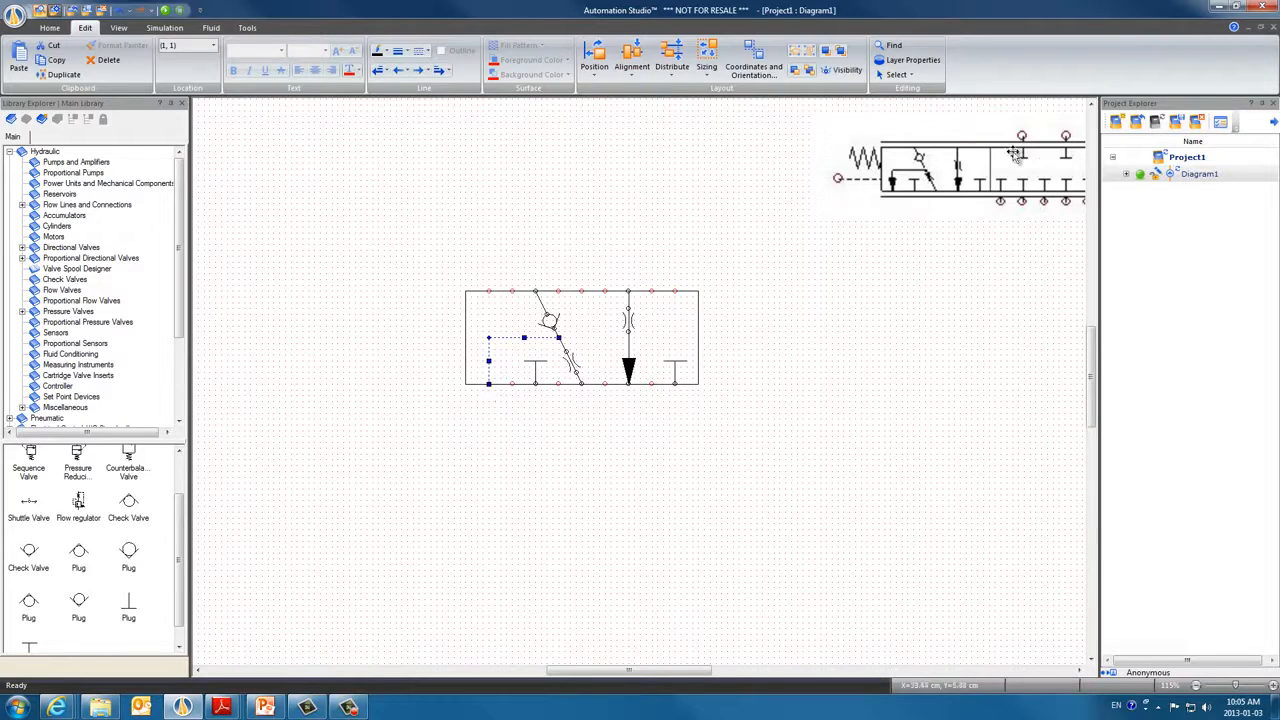
left_click(408, 76)
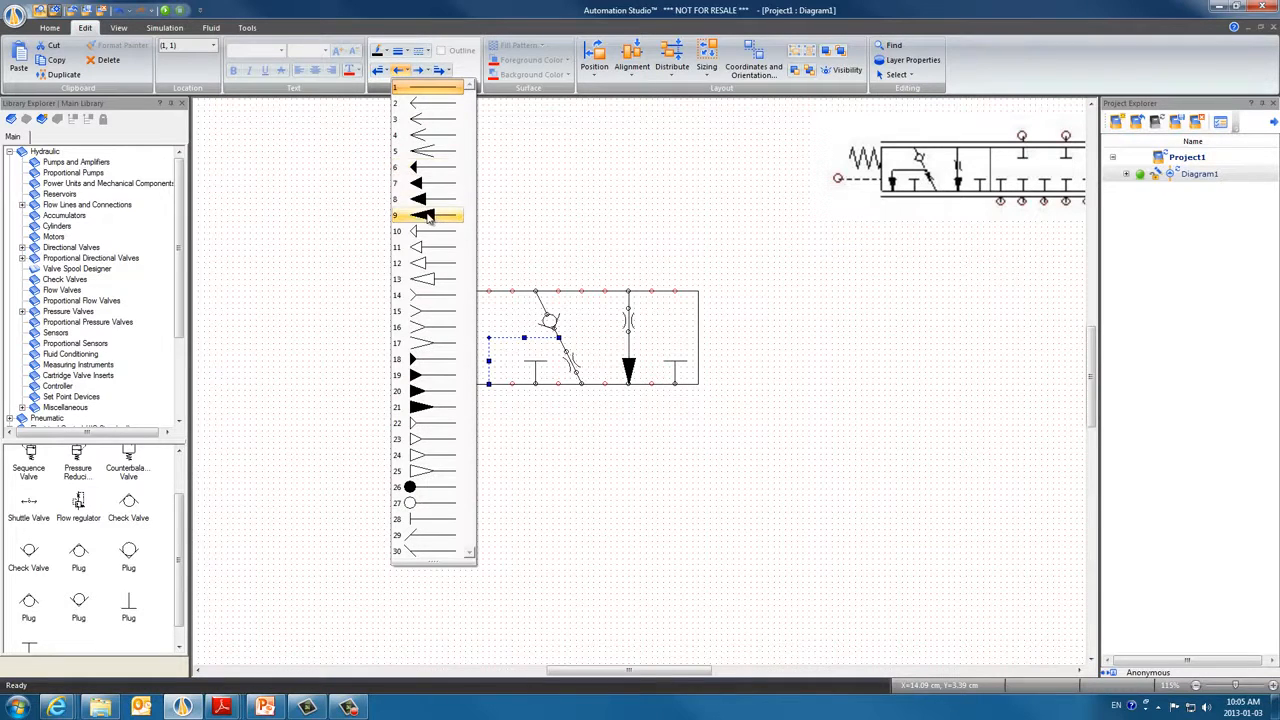
left_click(426, 217)
left_click(383, 70)
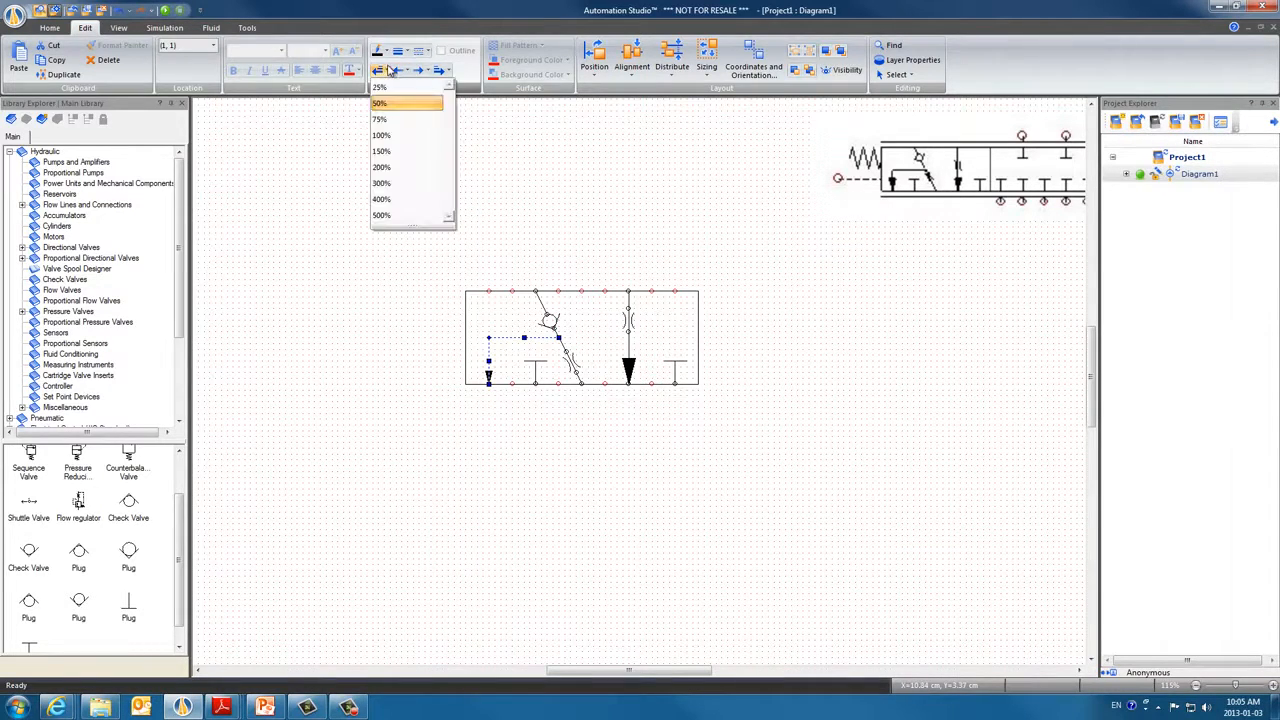
left_click(395, 157)
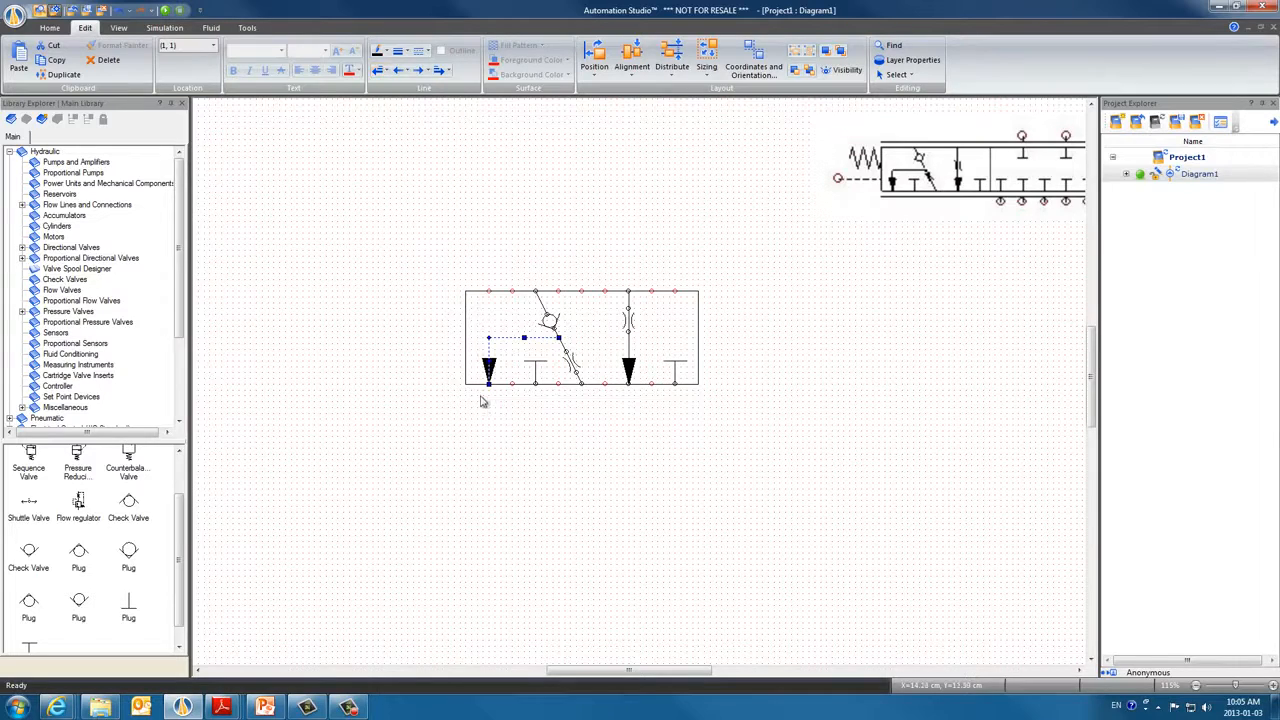
left_click(532, 446)
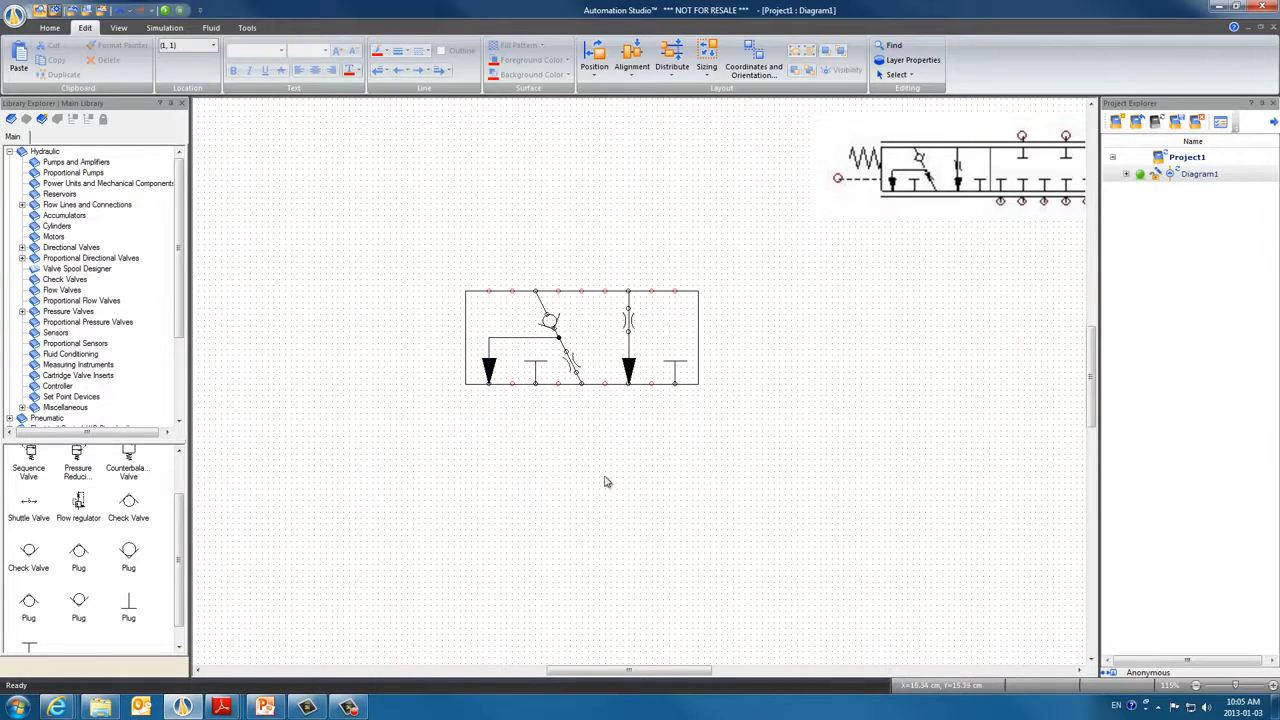
Generate a spool position from the complete spool frame with all its links, valves and plugs
scroll(594, 459, "down", 2)
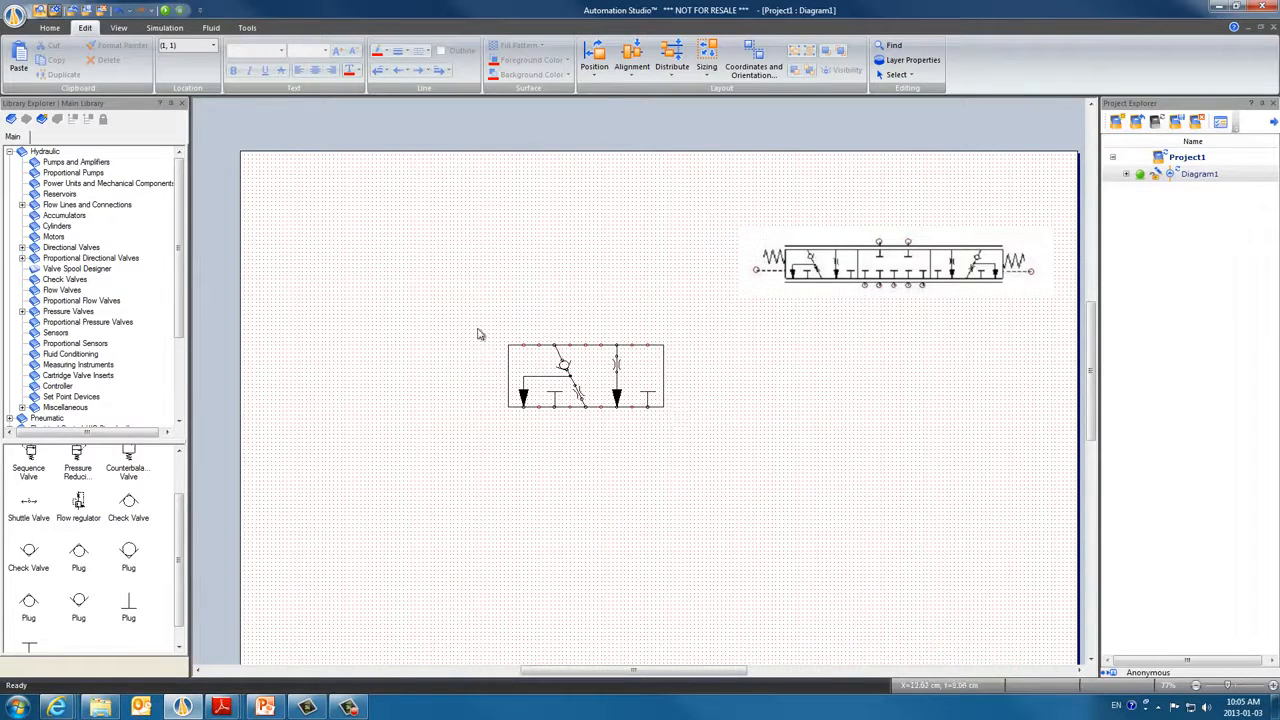
left_click_drag(497, 324, 690, 426)
right_click(618, 395)
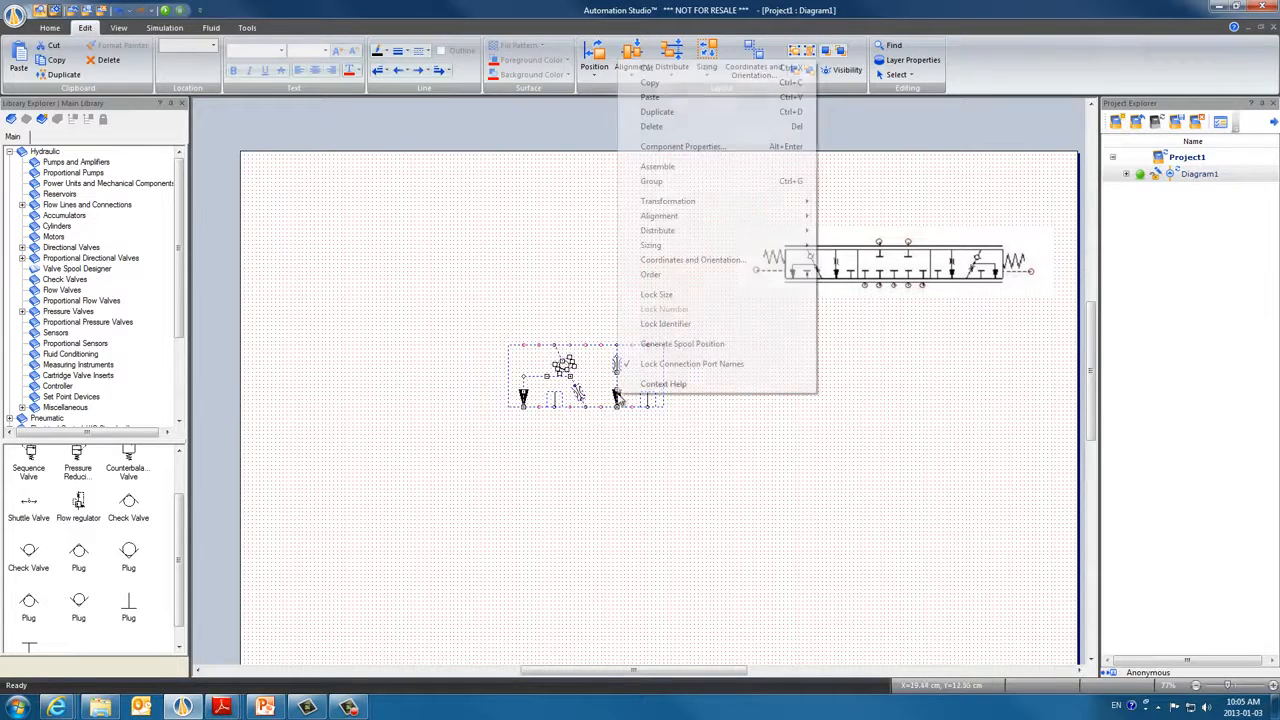
left_click(654, 345)
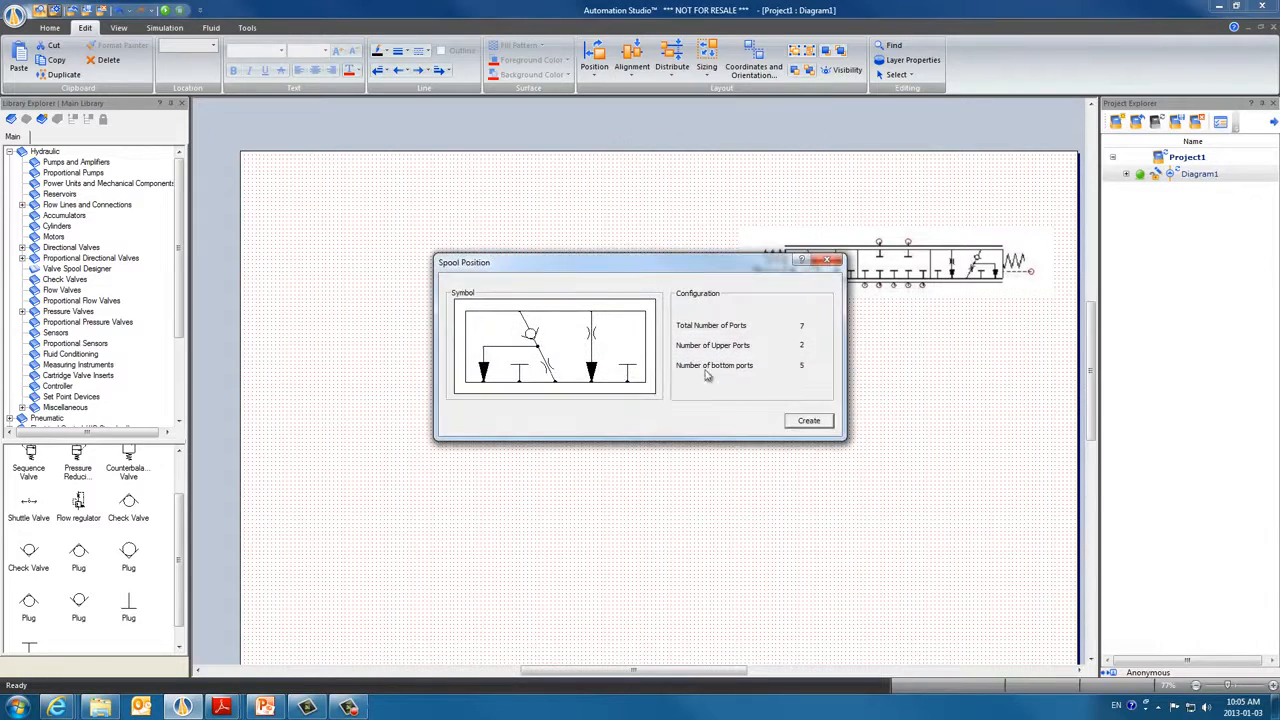
left_click_drag(580, 262, 472, 289)
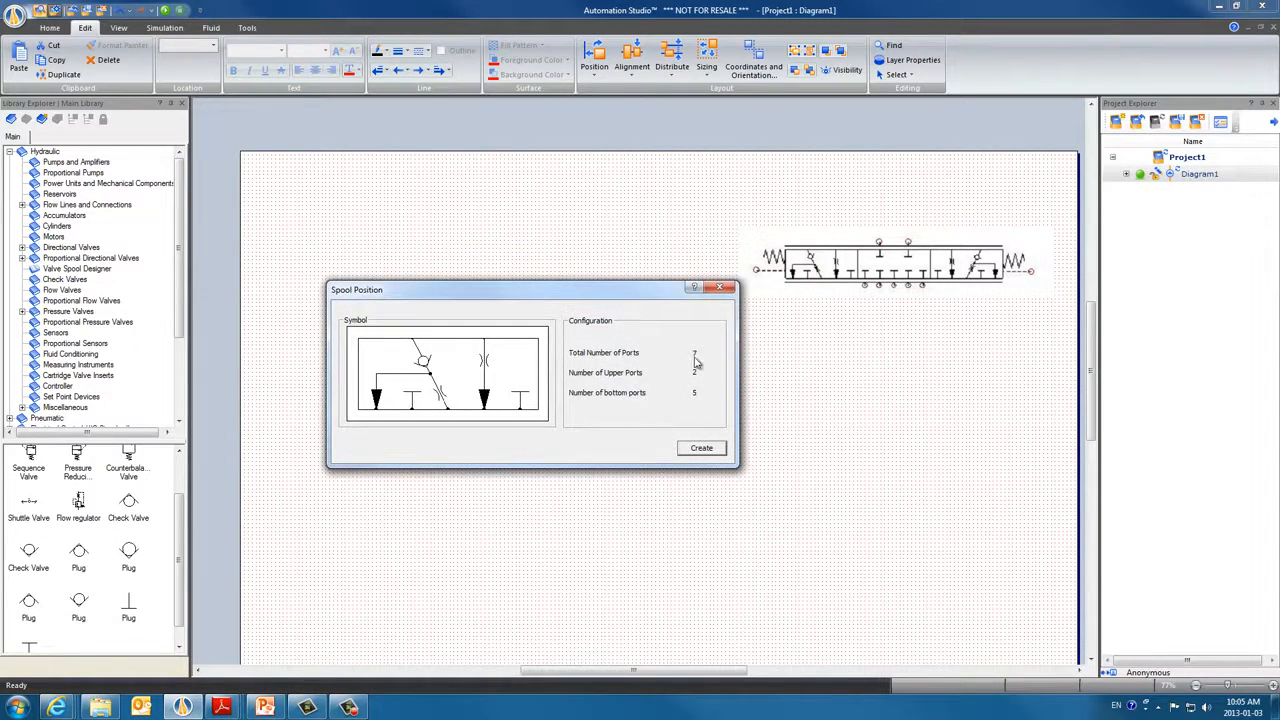
left_click(702, 448)
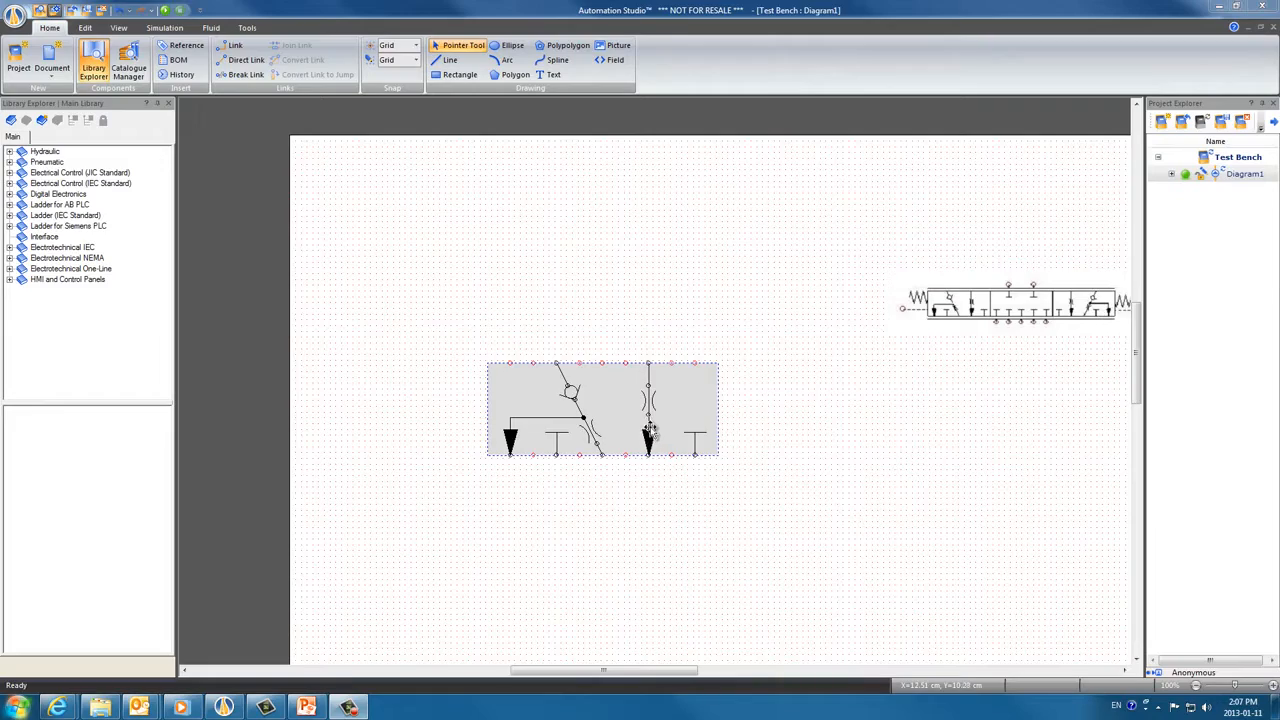
Save the generated spool position as Proportional and ON/OFF in a spool position library named New Spool
right_click(651, 428)
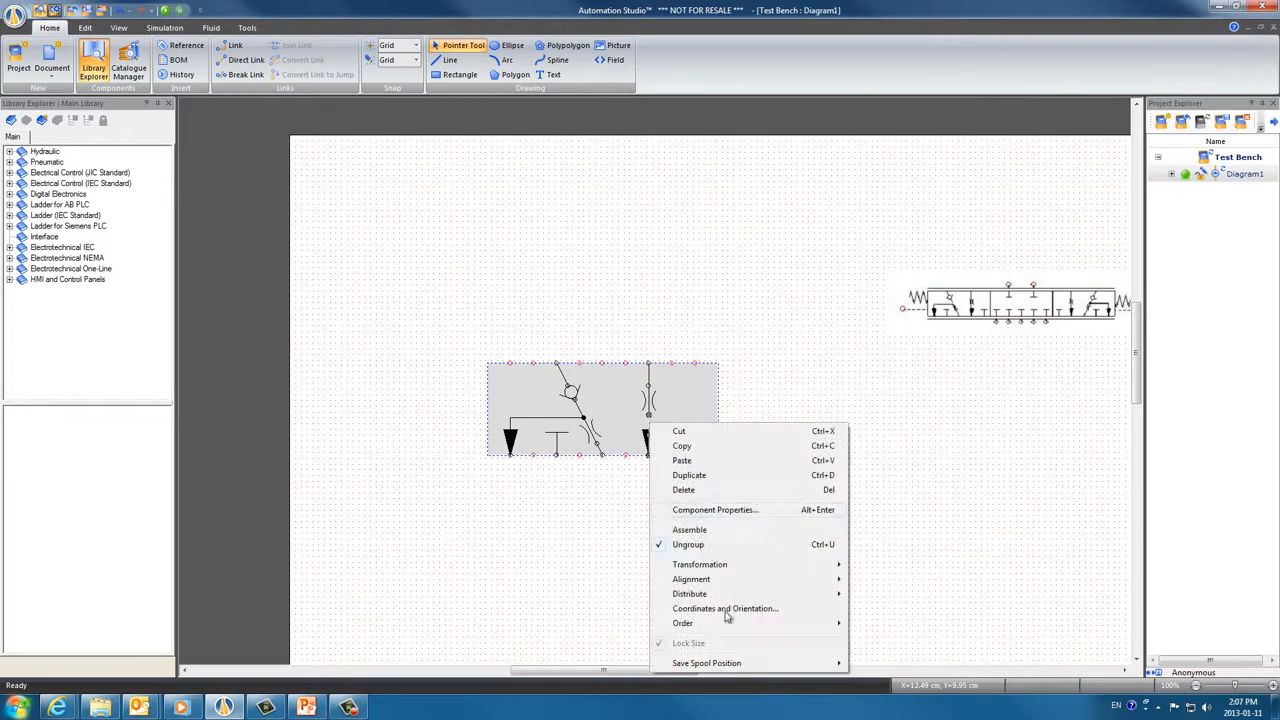
mouse_move(762, 663)
left_click(880, 692)
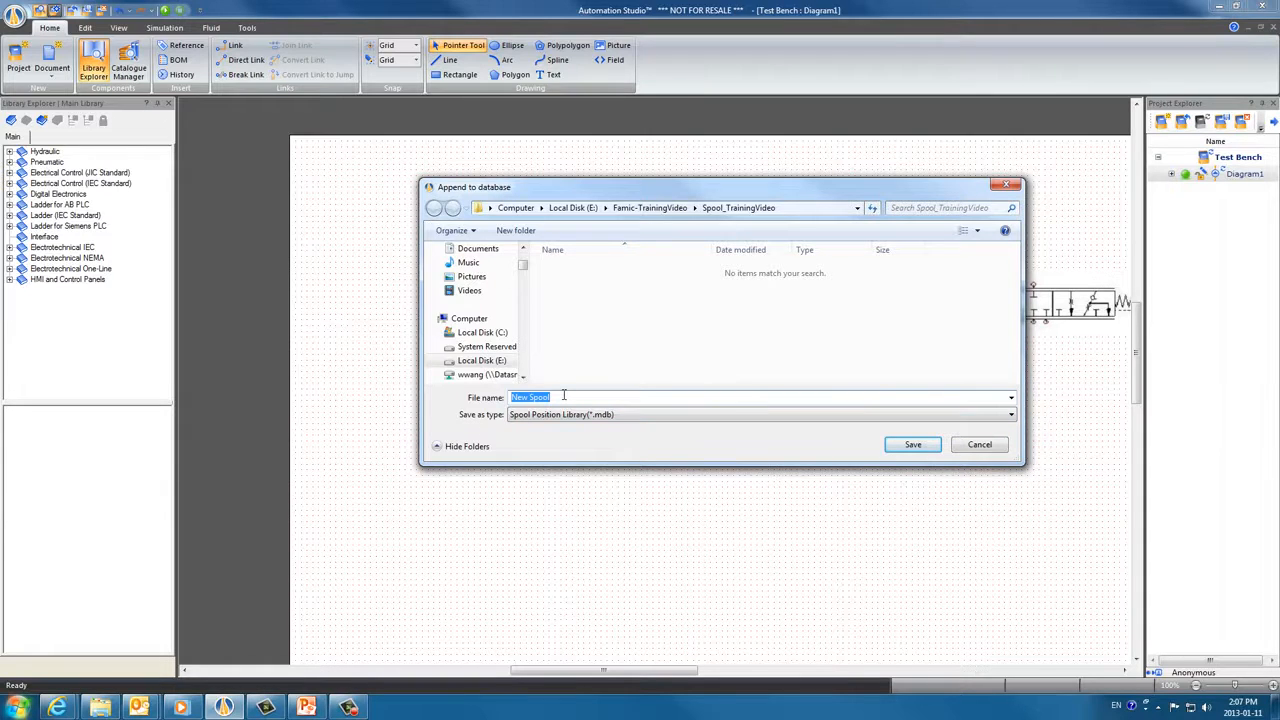
left_click(566, 398)
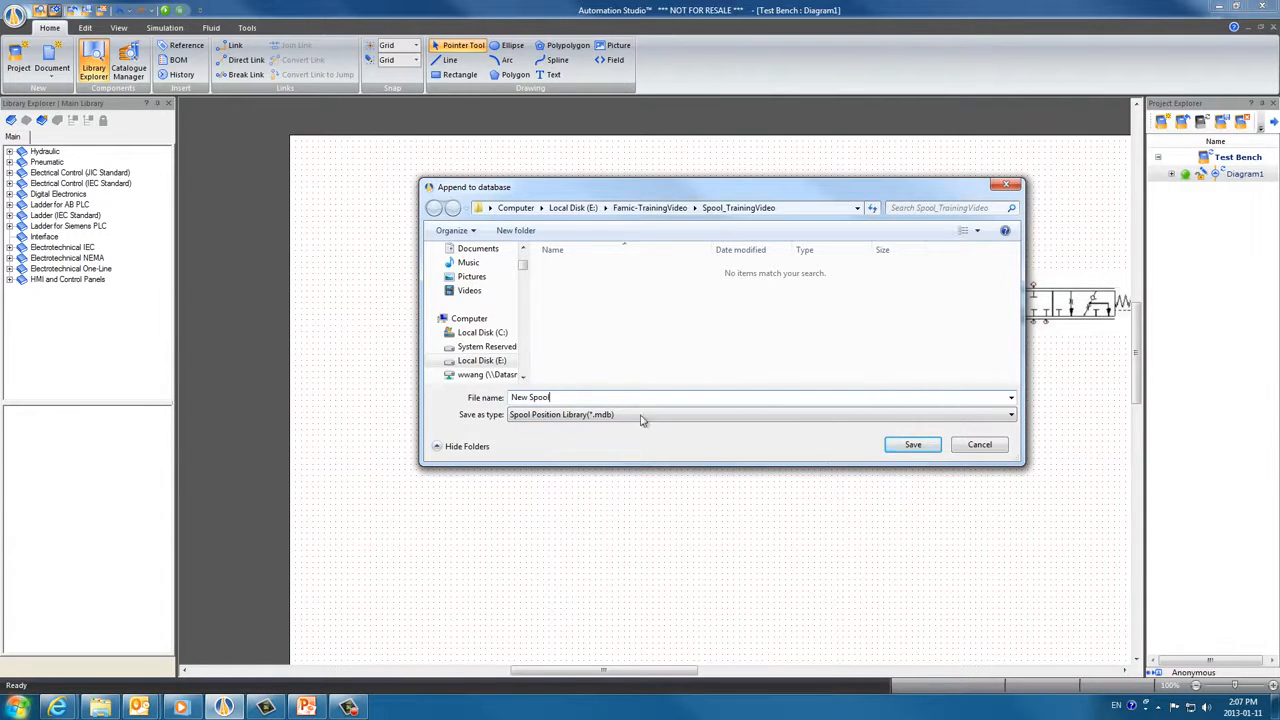
left_click(913, 445)
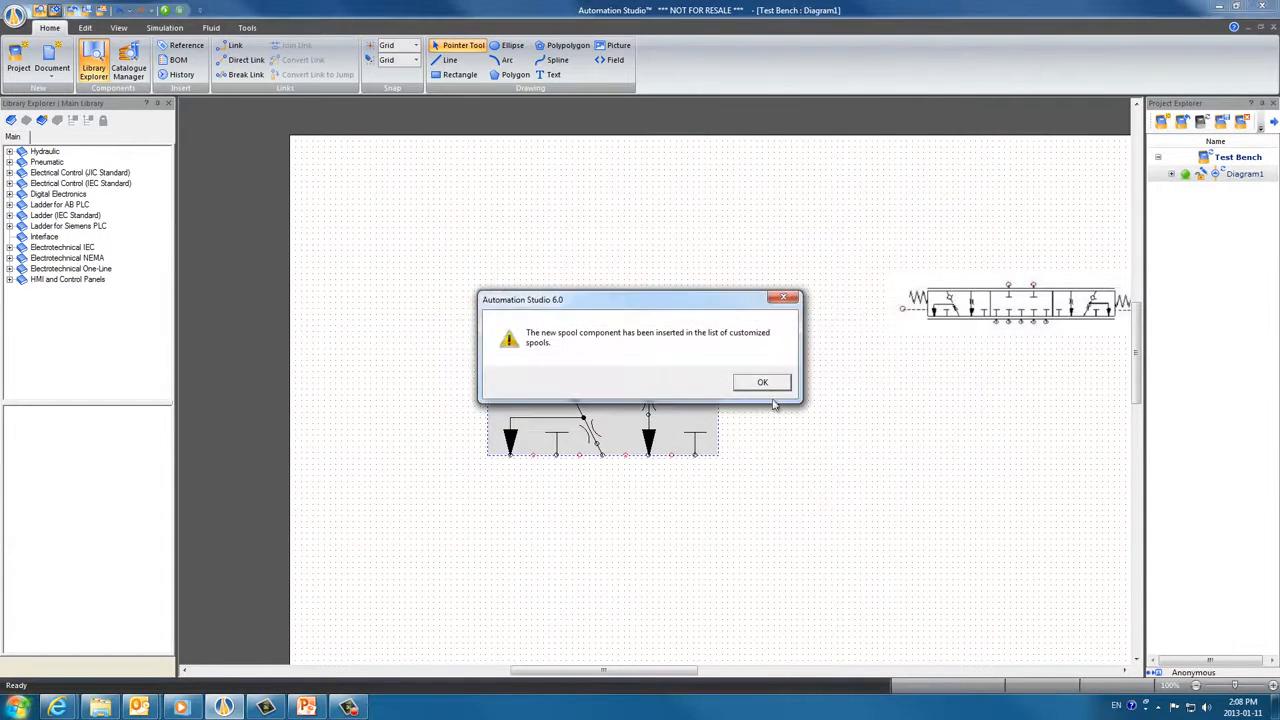
left_click(760, 381)
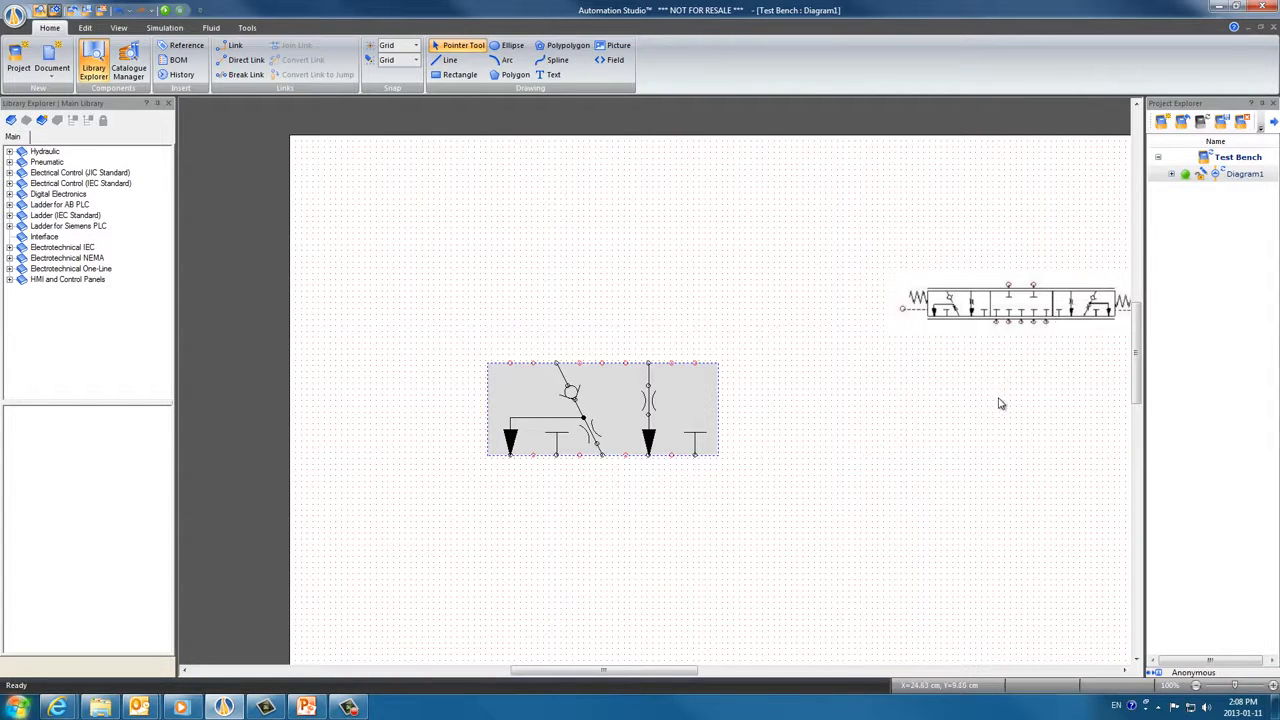
Move the all-plugged centre spool position and the mirrored spool position from the sheet's edge to below the reference symbol
left_click(872, 471)
scroll(871, 470, "down", 3)
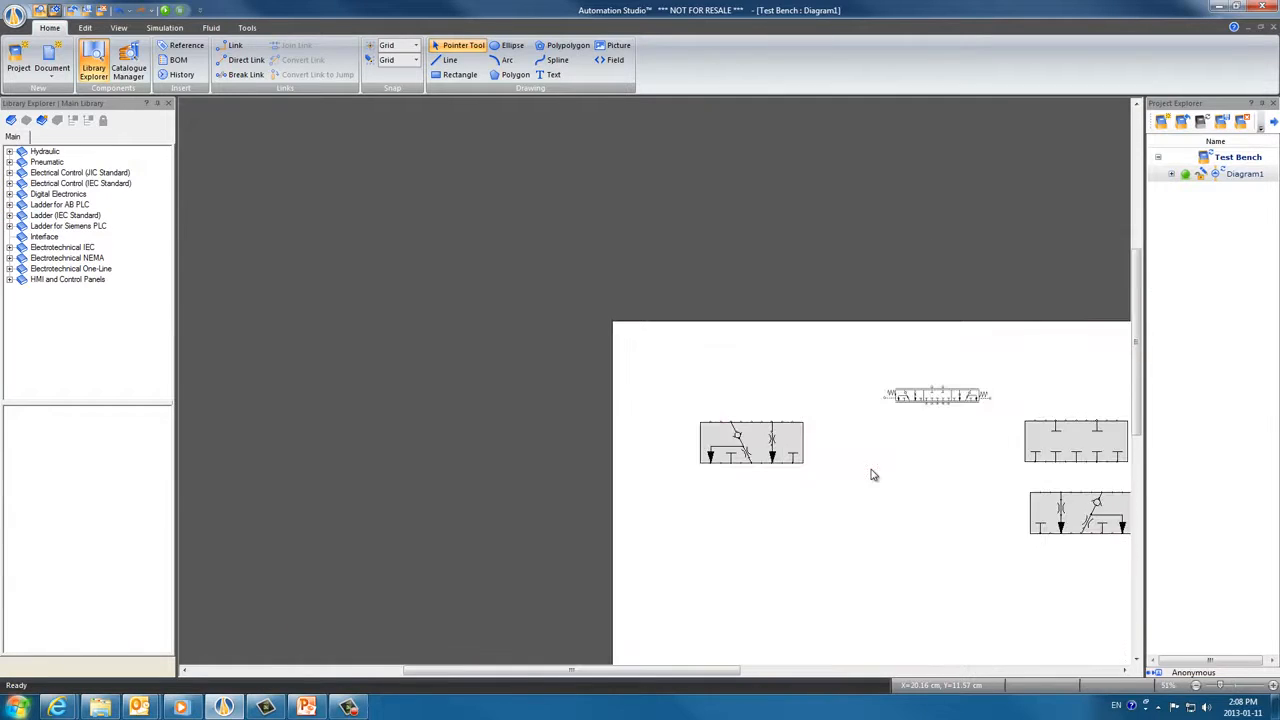
left_click_drag(899, 476, 682, 379)
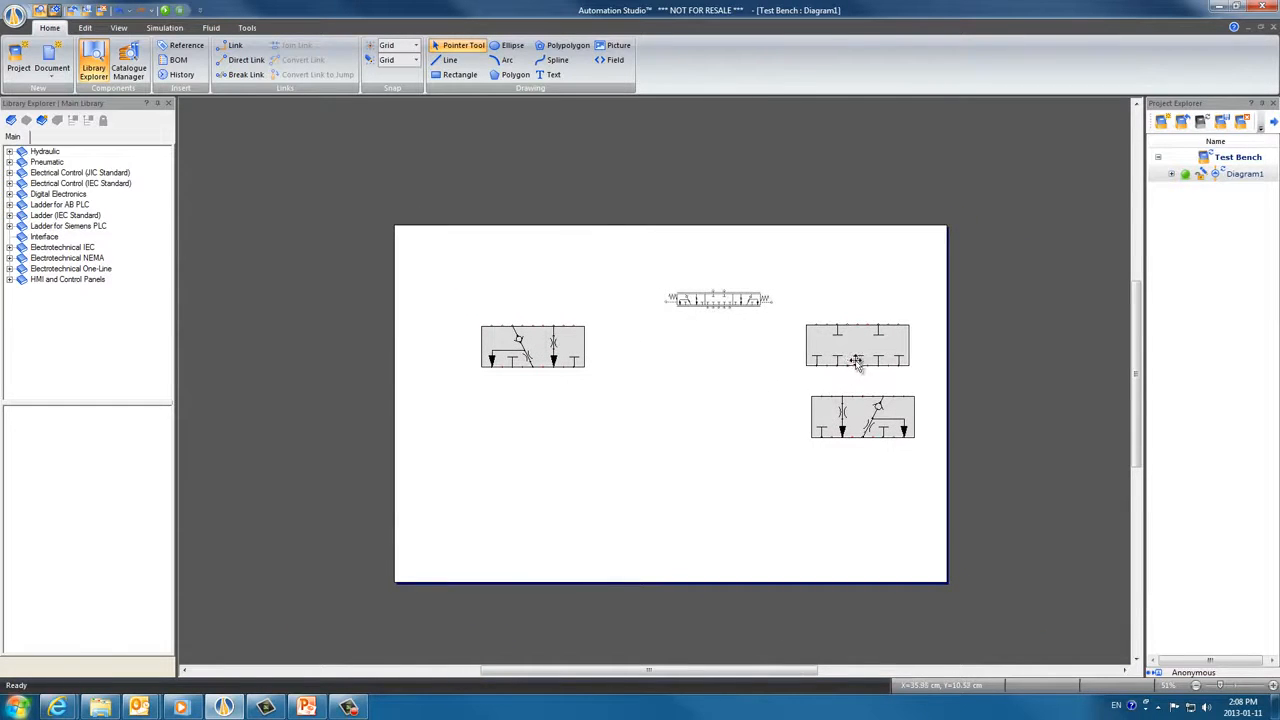
left_click_drag(851, 363, 697, 371)
left_click_drag(840, 412, 689, 433)
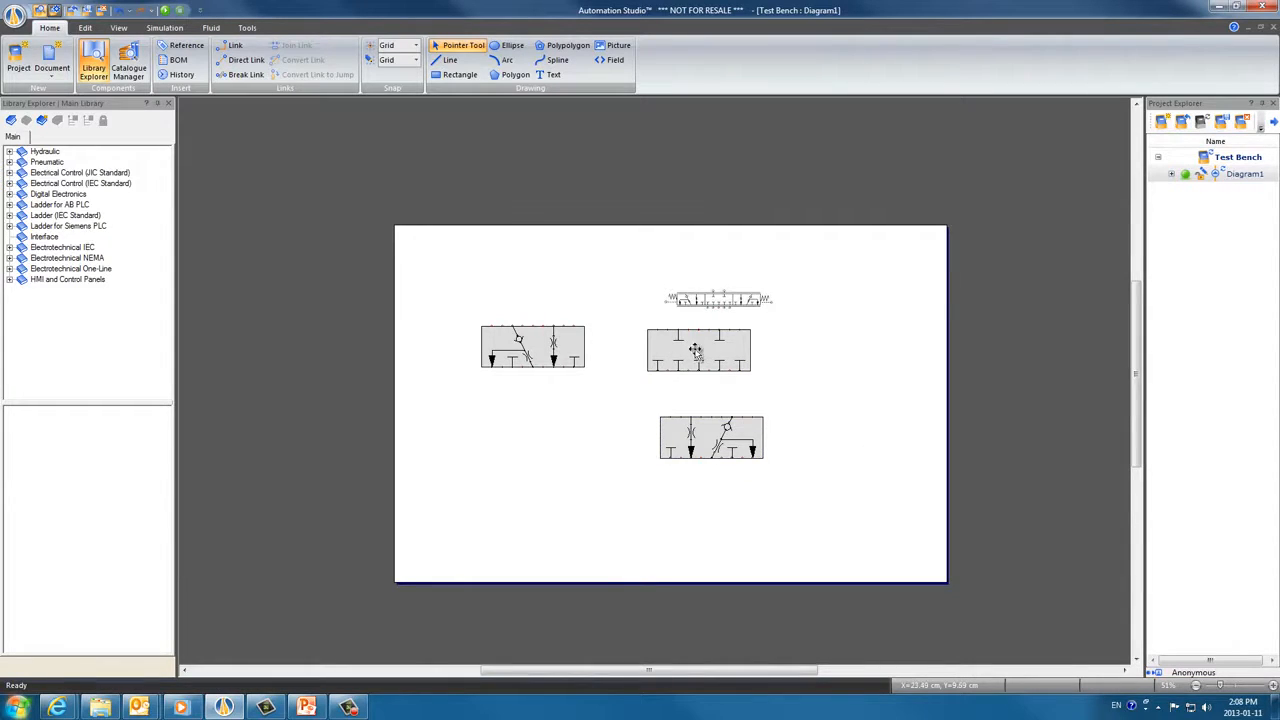
Save the all-plugged centre spool position as Proportional and ON/OFF in the existing New Spool library
scroll(697, 357, "up", 5)
scroll(697, 357, "down", 5)
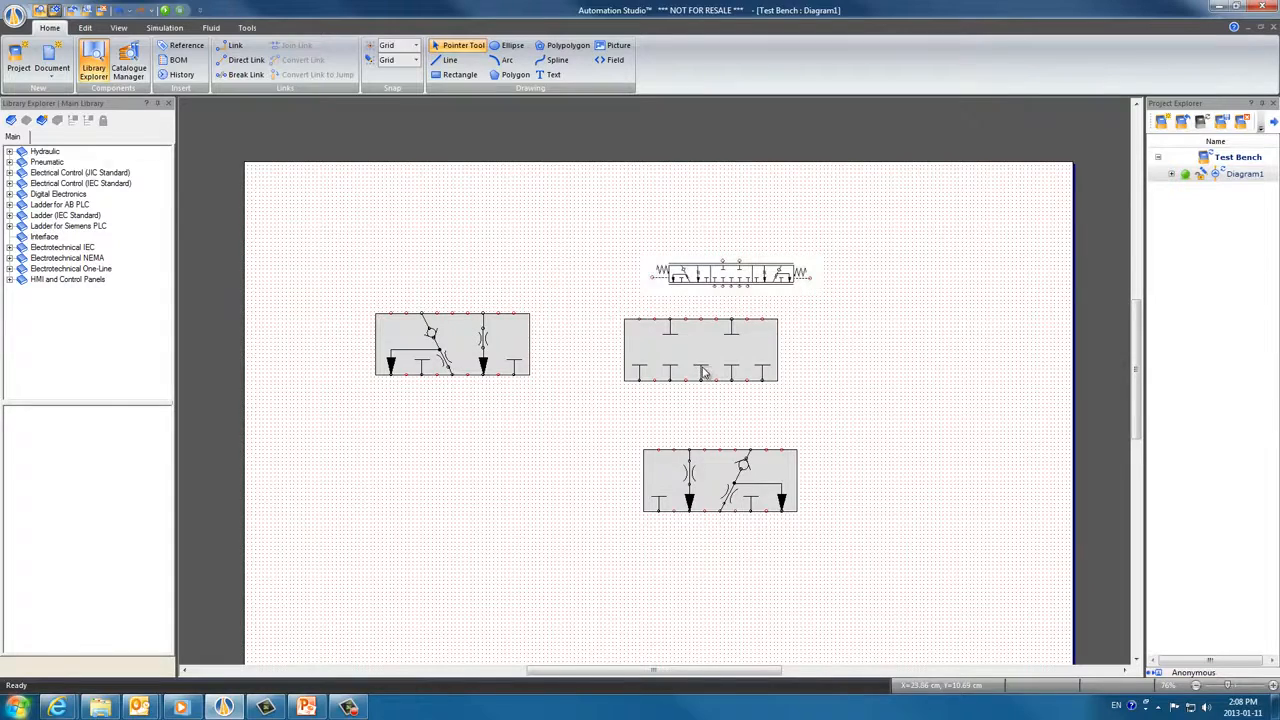
right_click(703, 372)
mouse_move(783, 610)
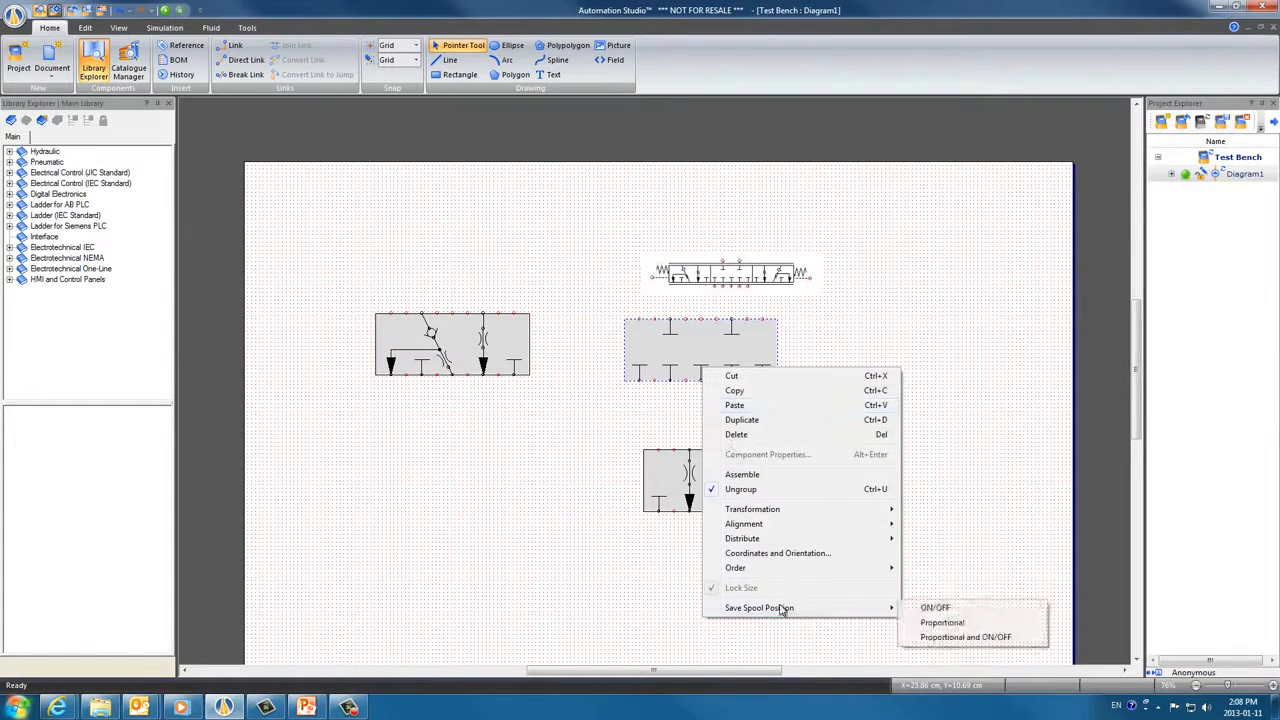
left_click(944, 637)
left_click(578, 270)
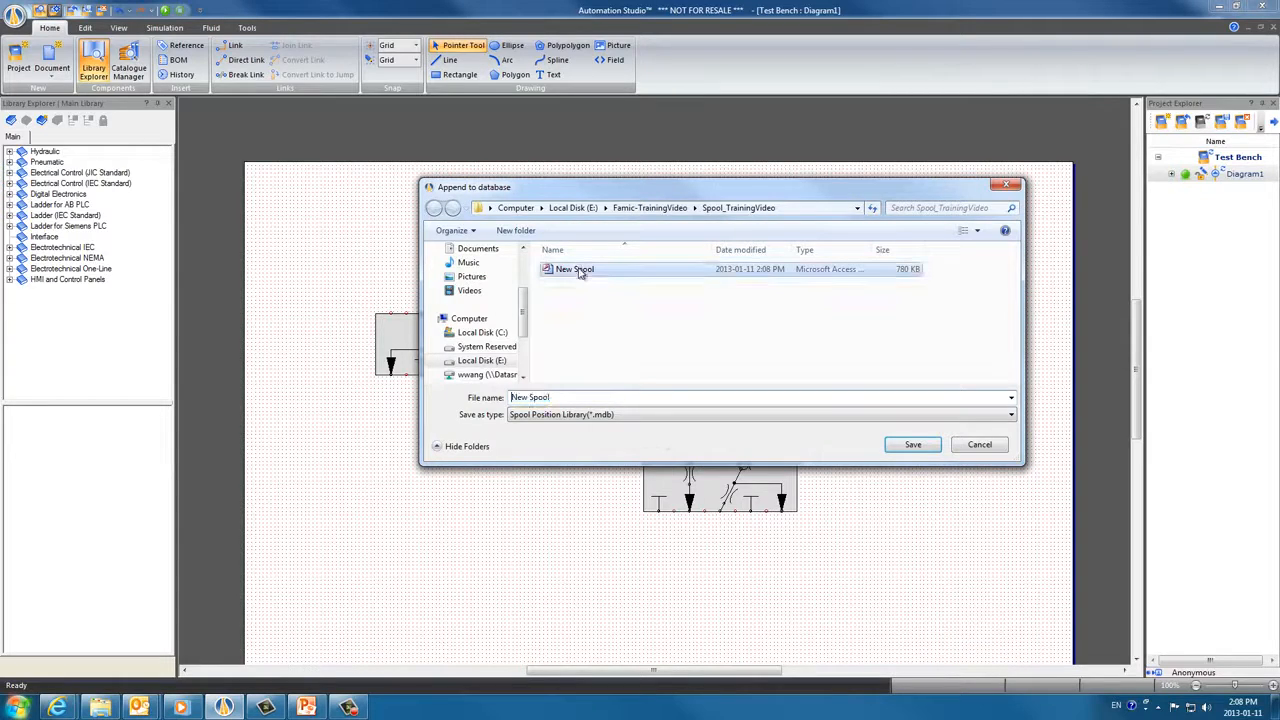
left_click(911, 444)
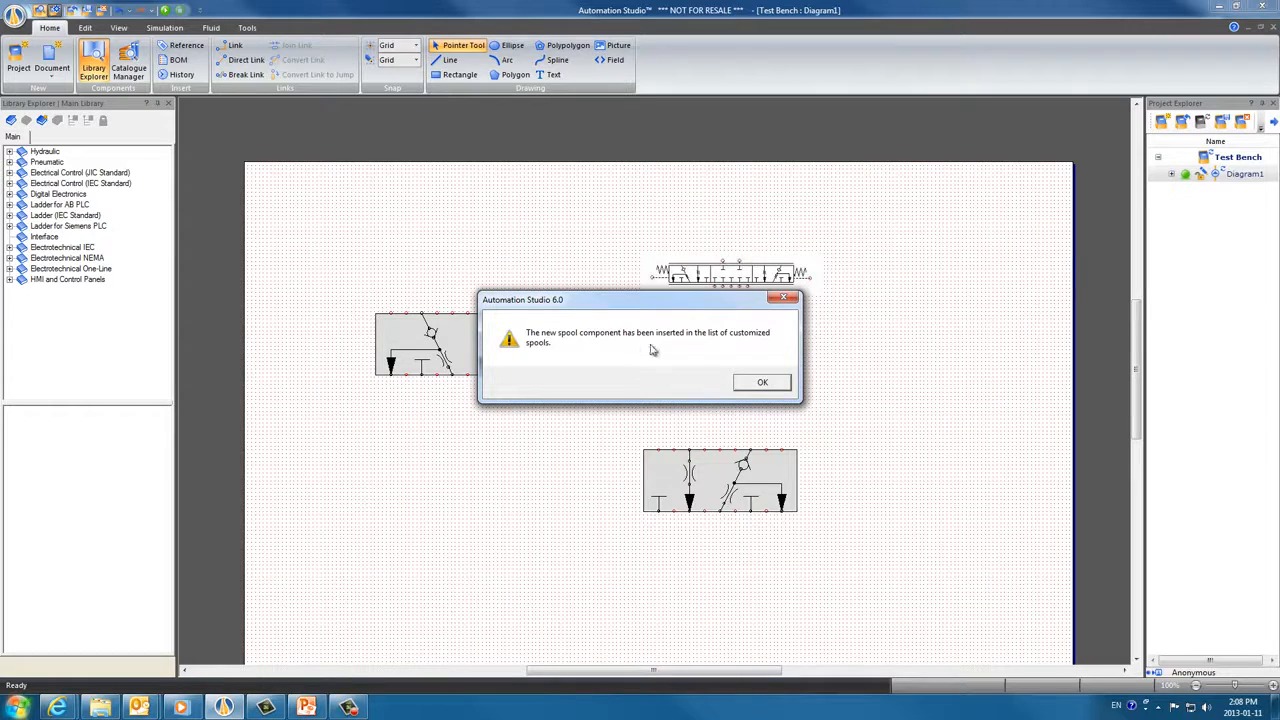
left_click(761, 384)
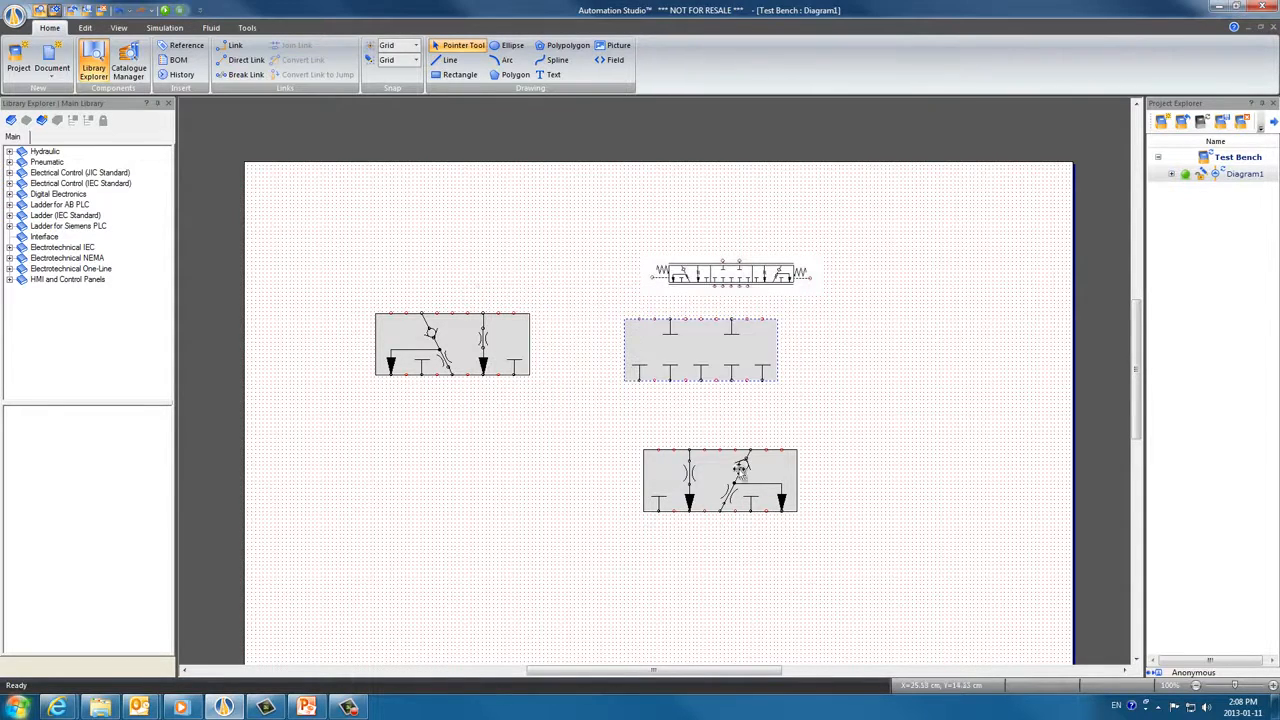
Save the mirrored spool position as Proportional and ON/OFF in the existing New Spool library
right_click(740, 470)
mouse_move(762, 470)
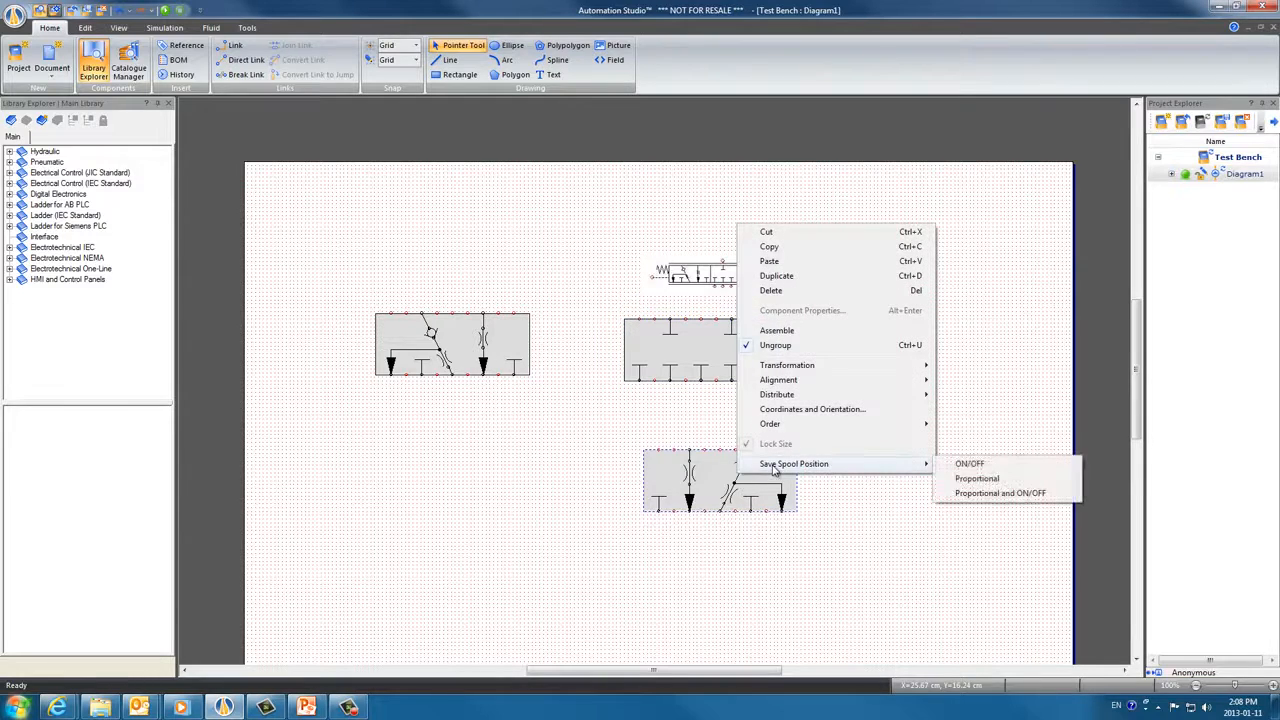
left_click(948, 494)
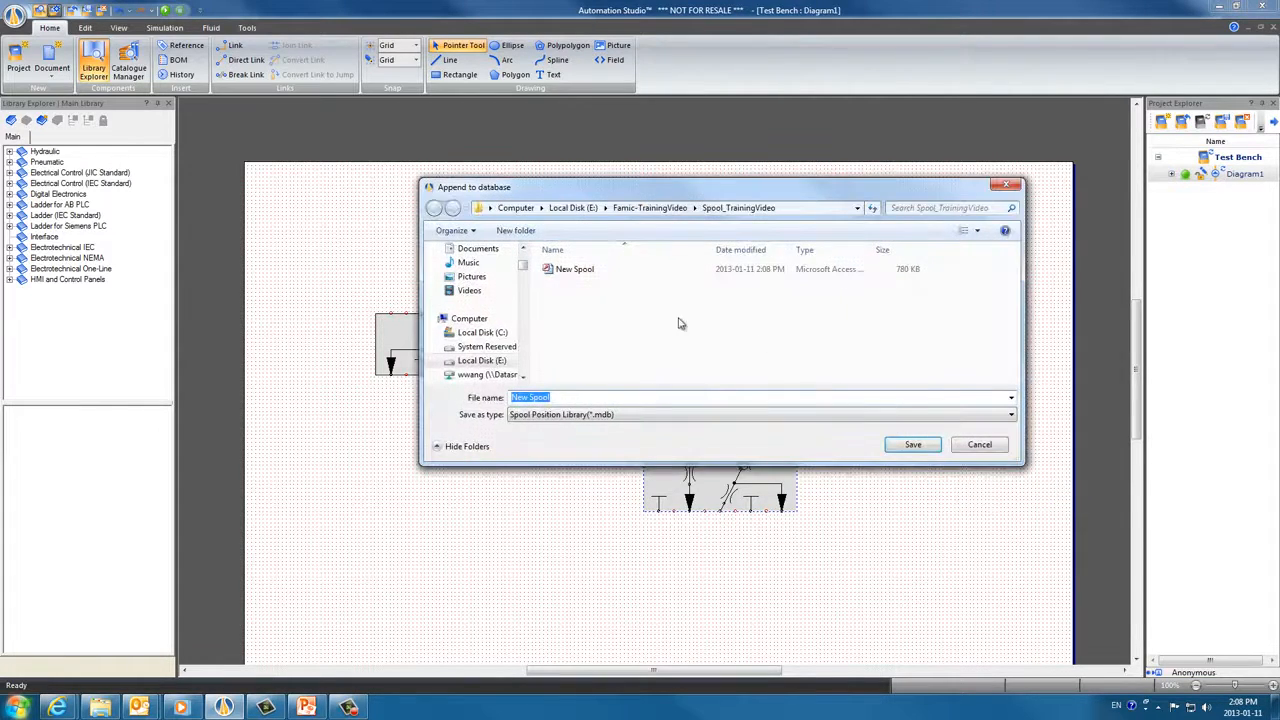
left_click(575, 269)
left_click(912, 450)
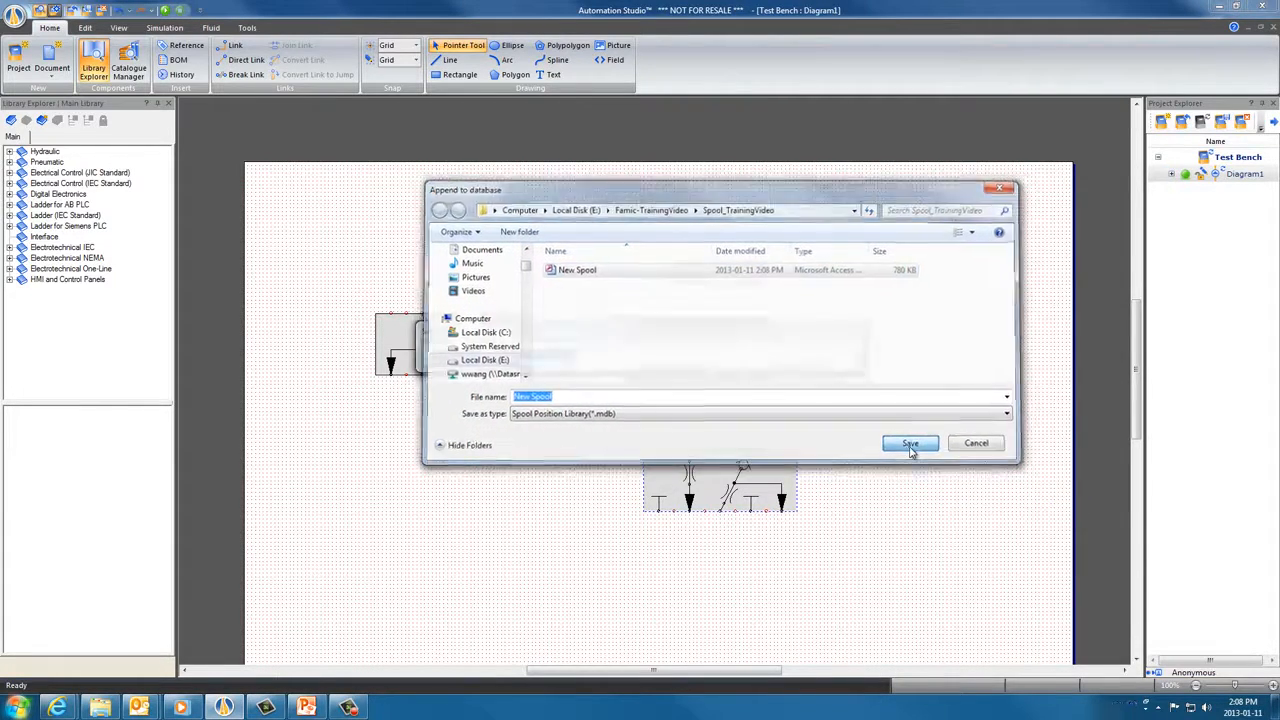
left_click(763, 385)
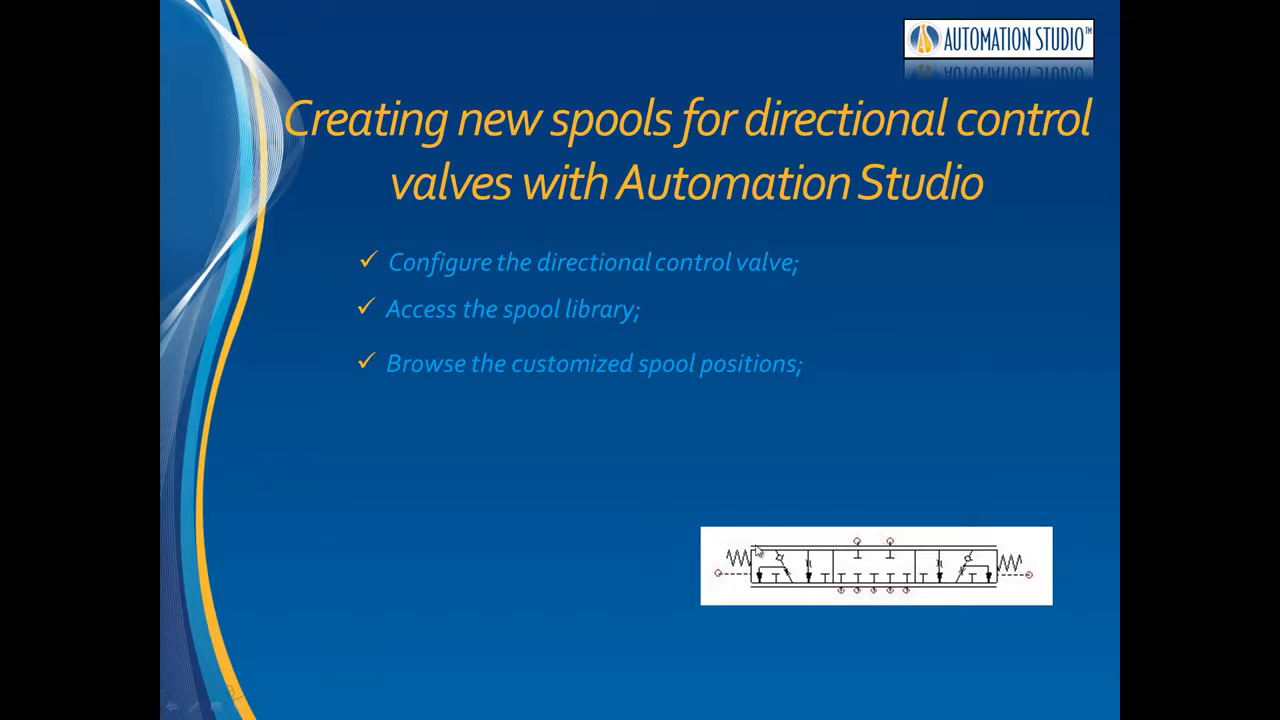
Switch to Automation Studio and place a 4 Ports user-defined proportional directional valve on the empty Project1 diagram
key("alt+Tab")
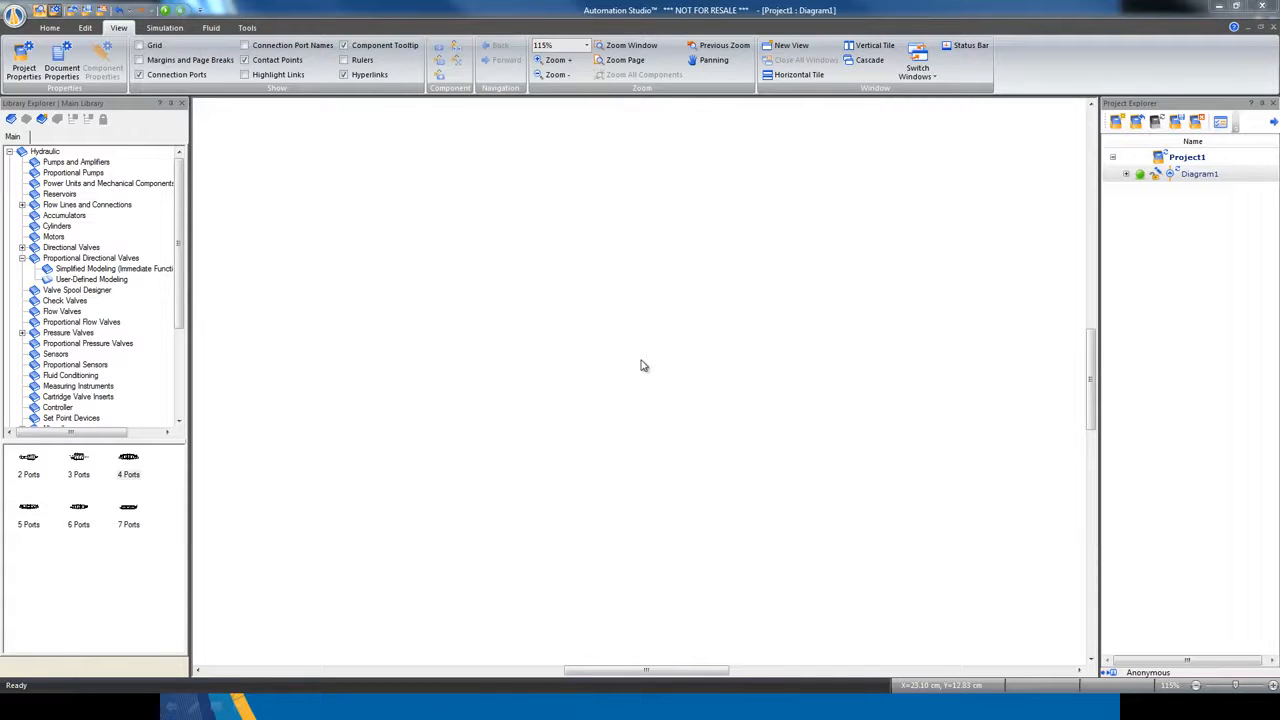
left_click(89, 282)
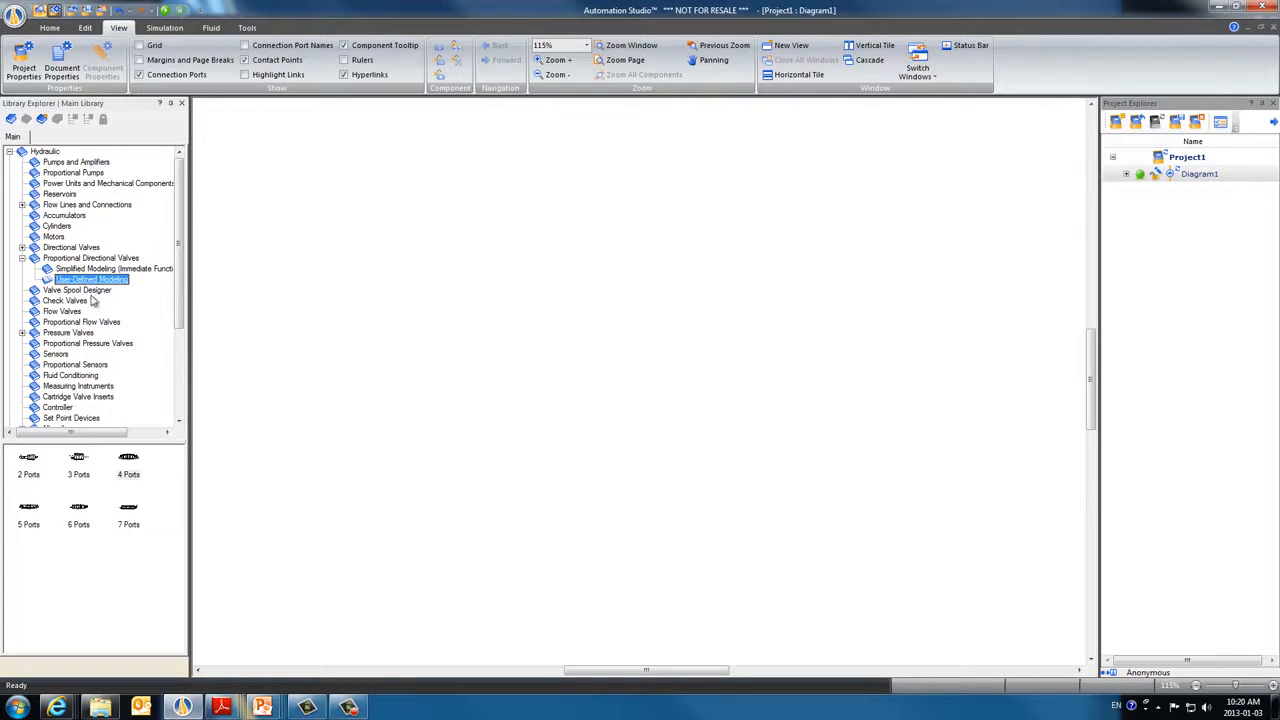
left_click_drag(133, 465, 645, 391)
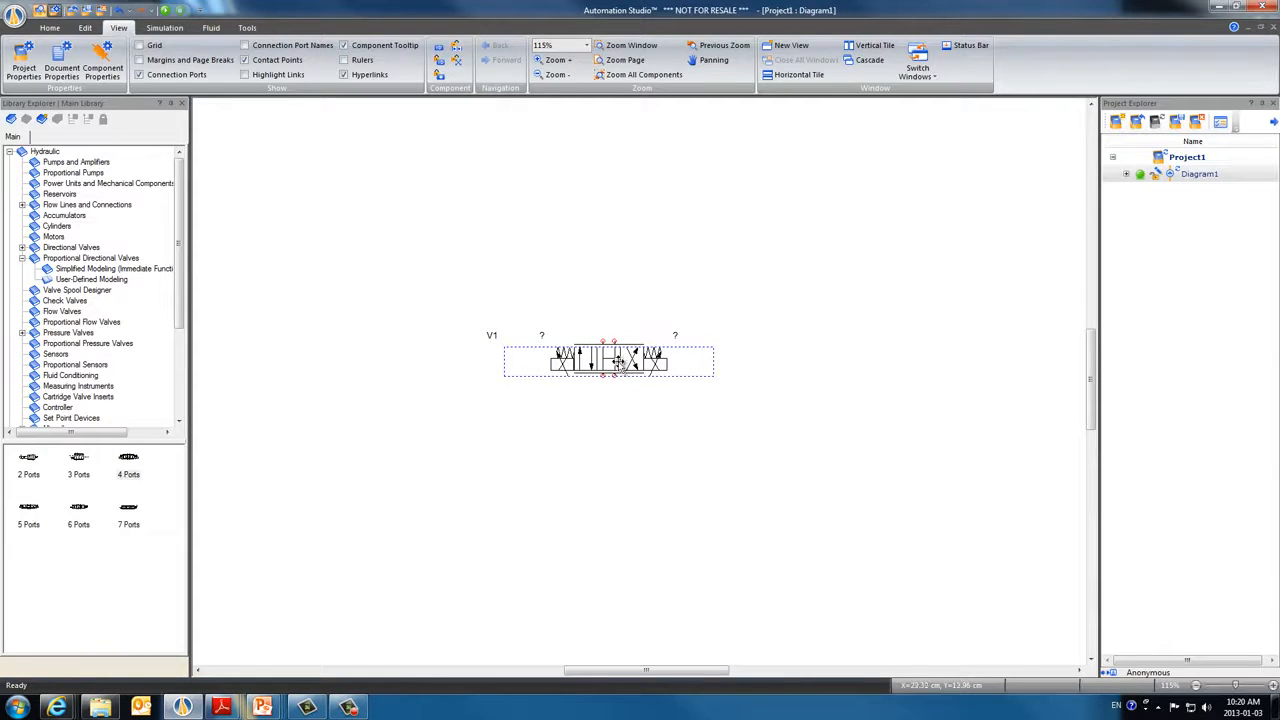
Set the placed valve's number of ports to 7 in its component properties and accept the change
double_click(620, 365)
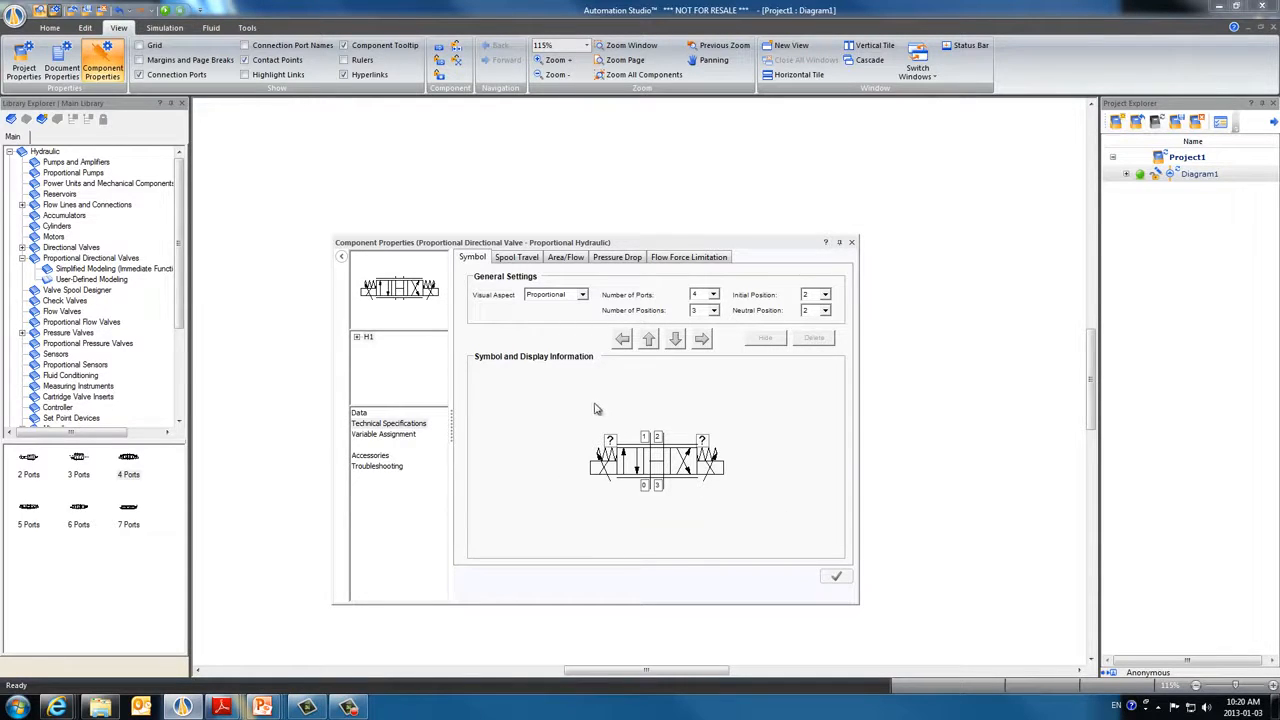
left_click(712, 295)
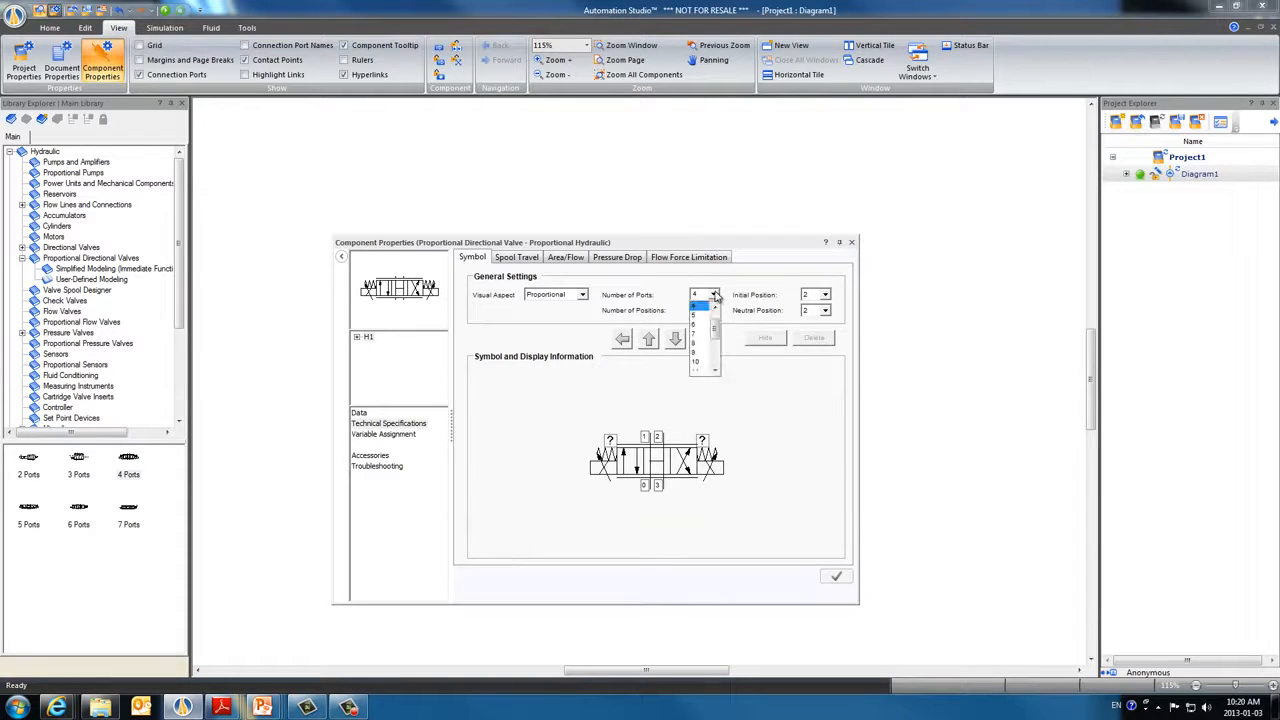
left_click(698, 343)
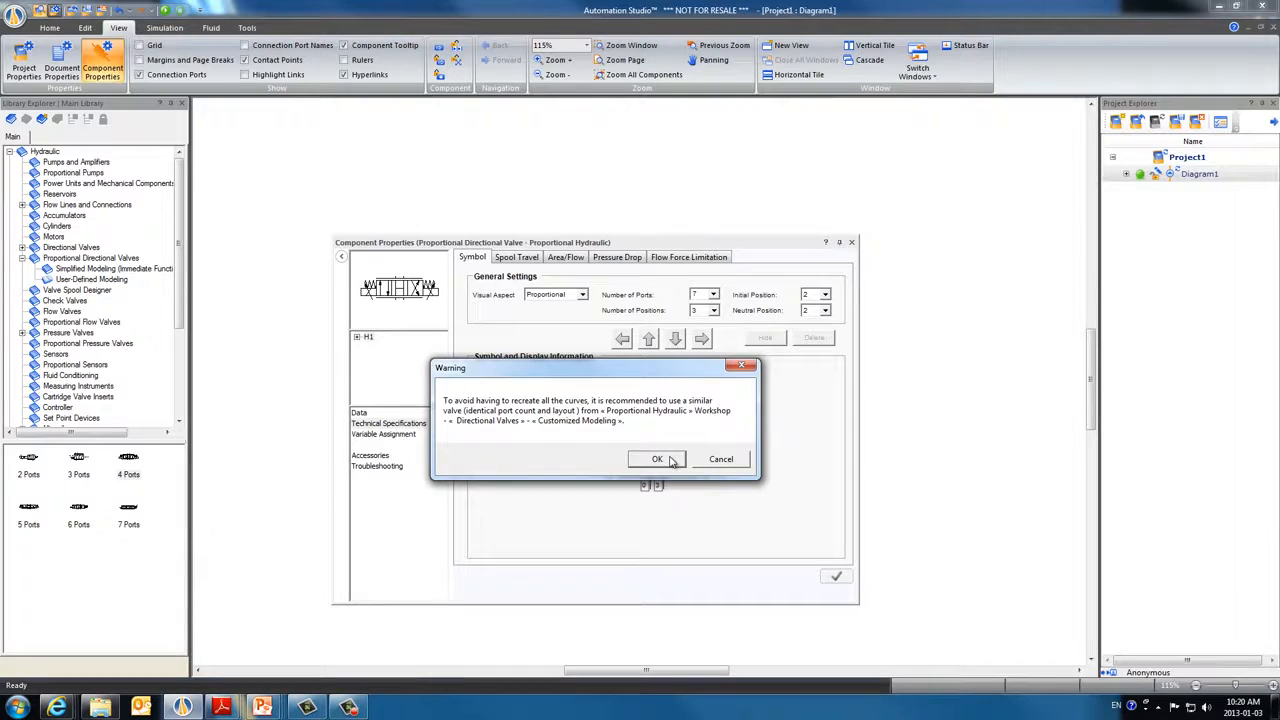
left_click(670, 461)
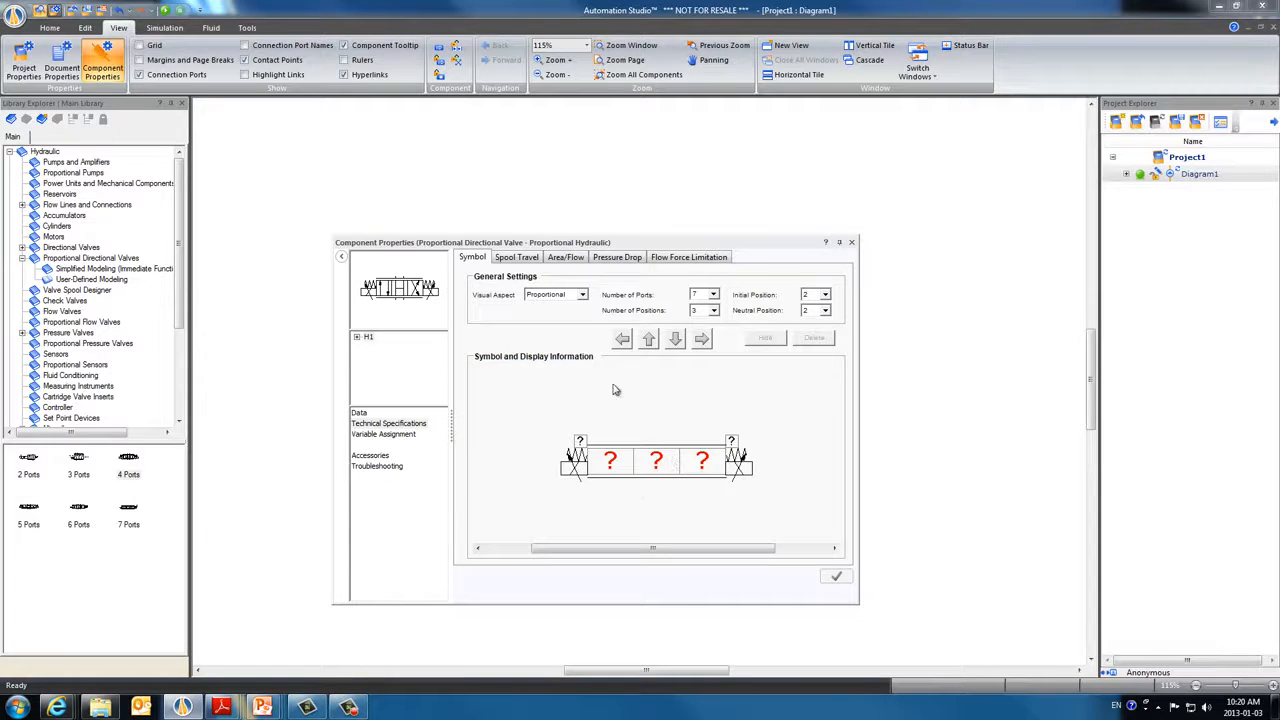
Open spool selection for the valve's left position and load the user-defined New Spool library
left_click(610, 468)
double_click(607, 466)
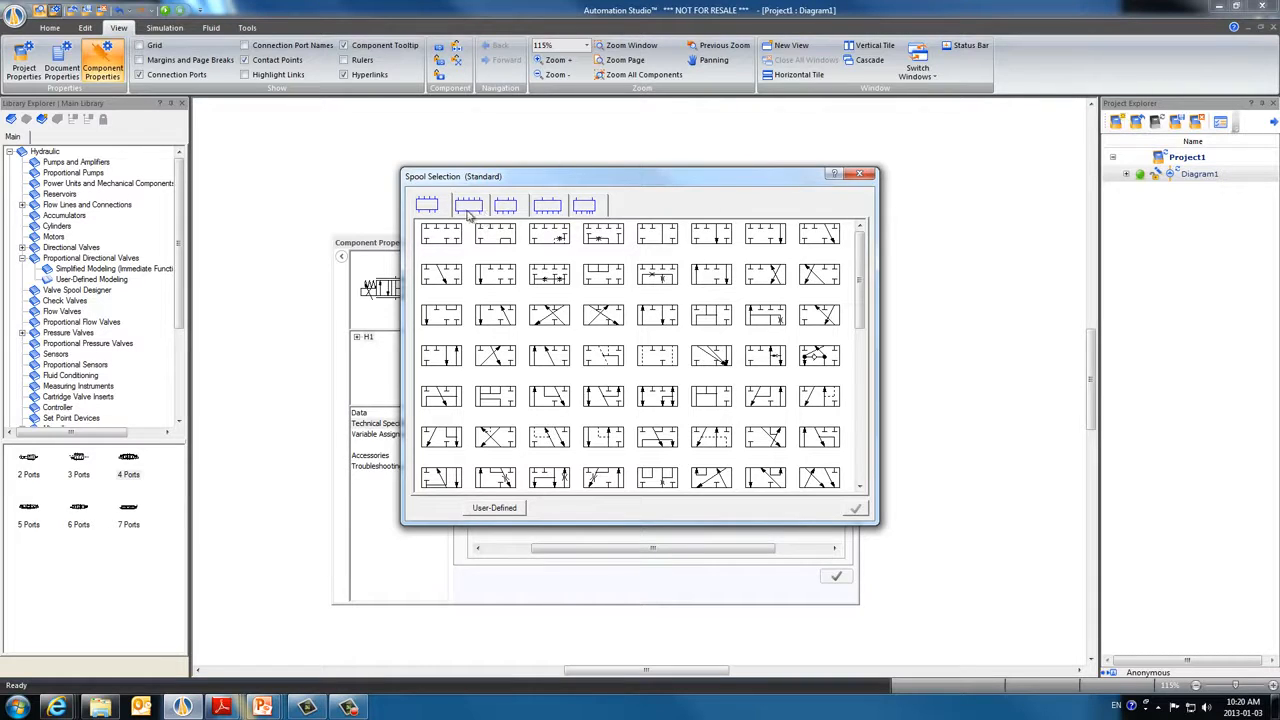
left_click(470, 206)
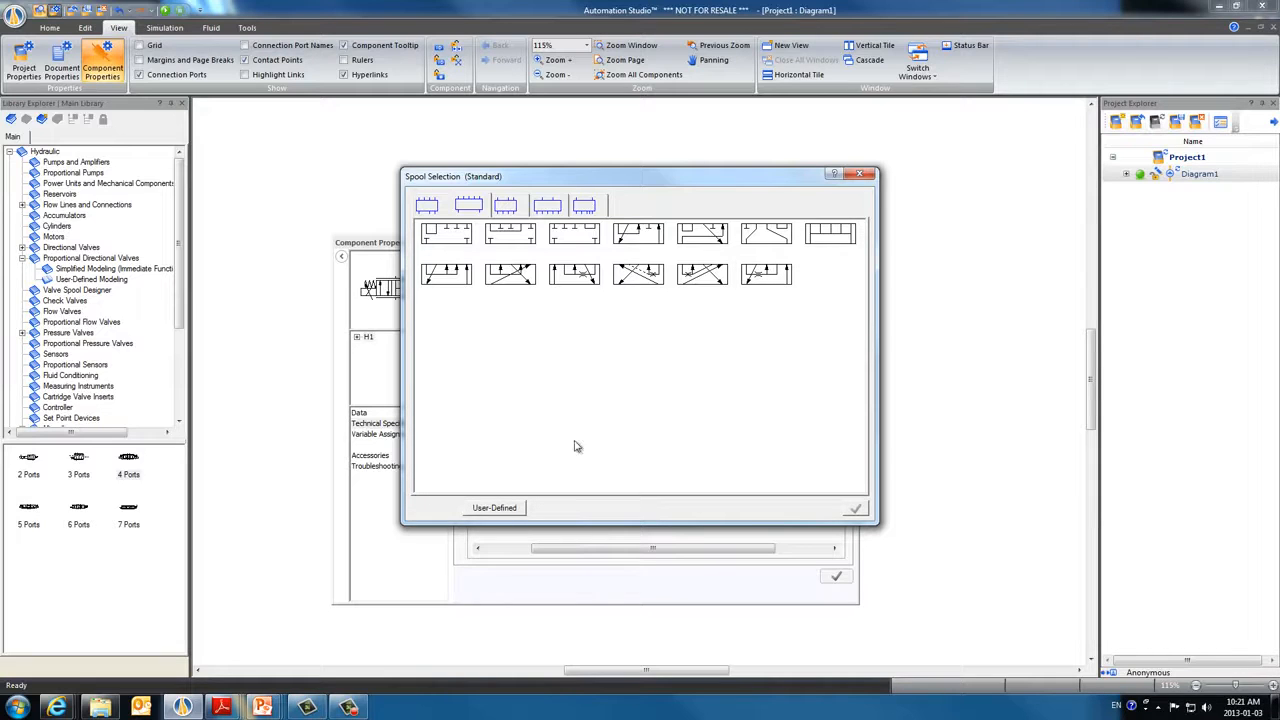
left_click(494, 508)
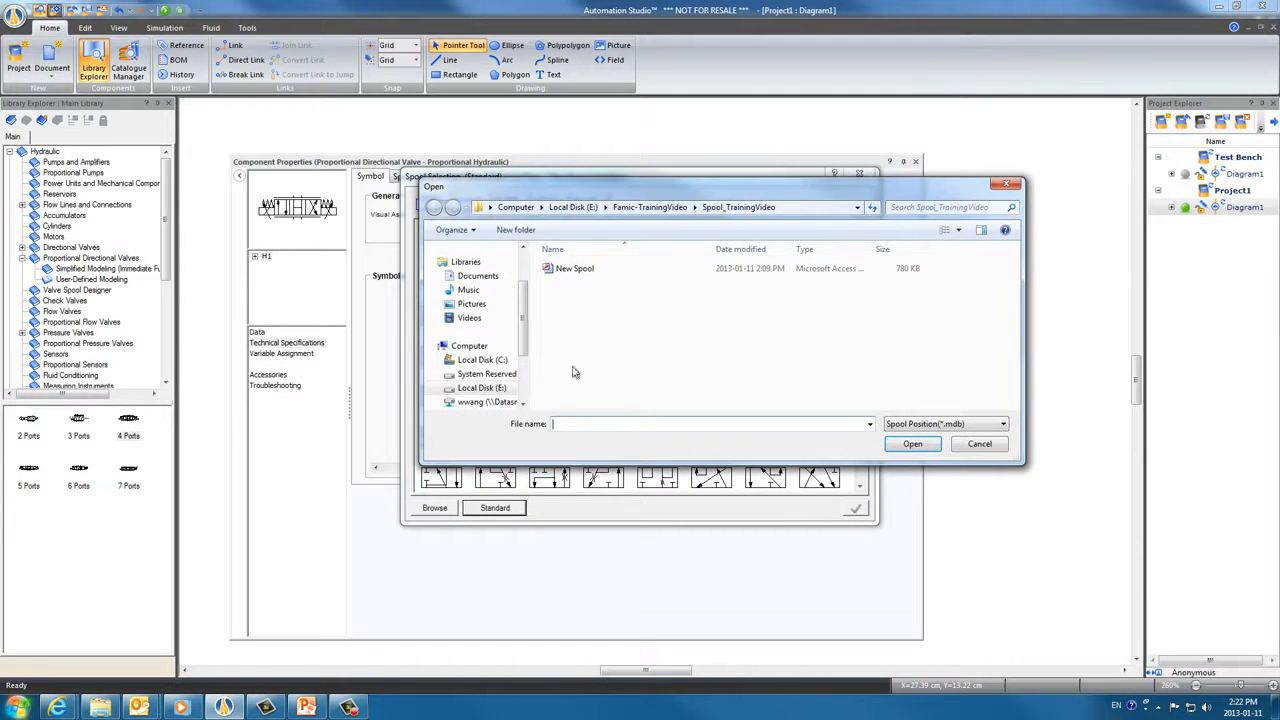
left_click(575, 270)
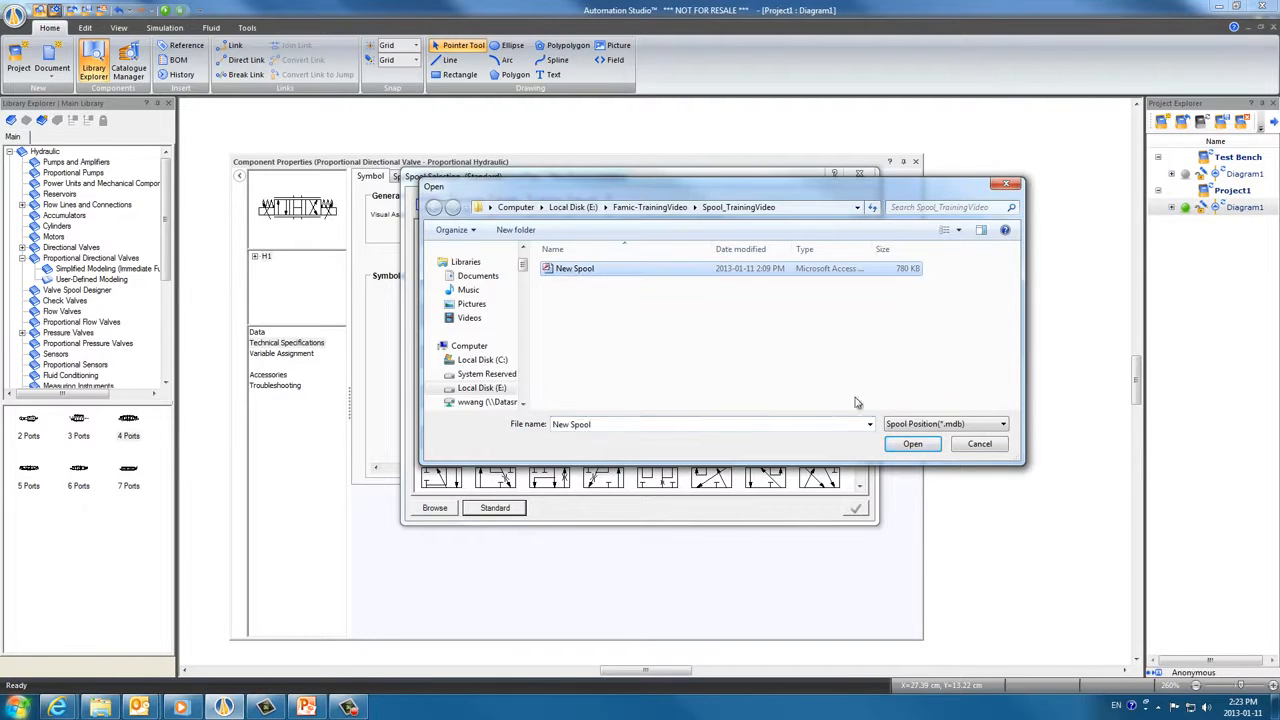
left_click(912, 444)
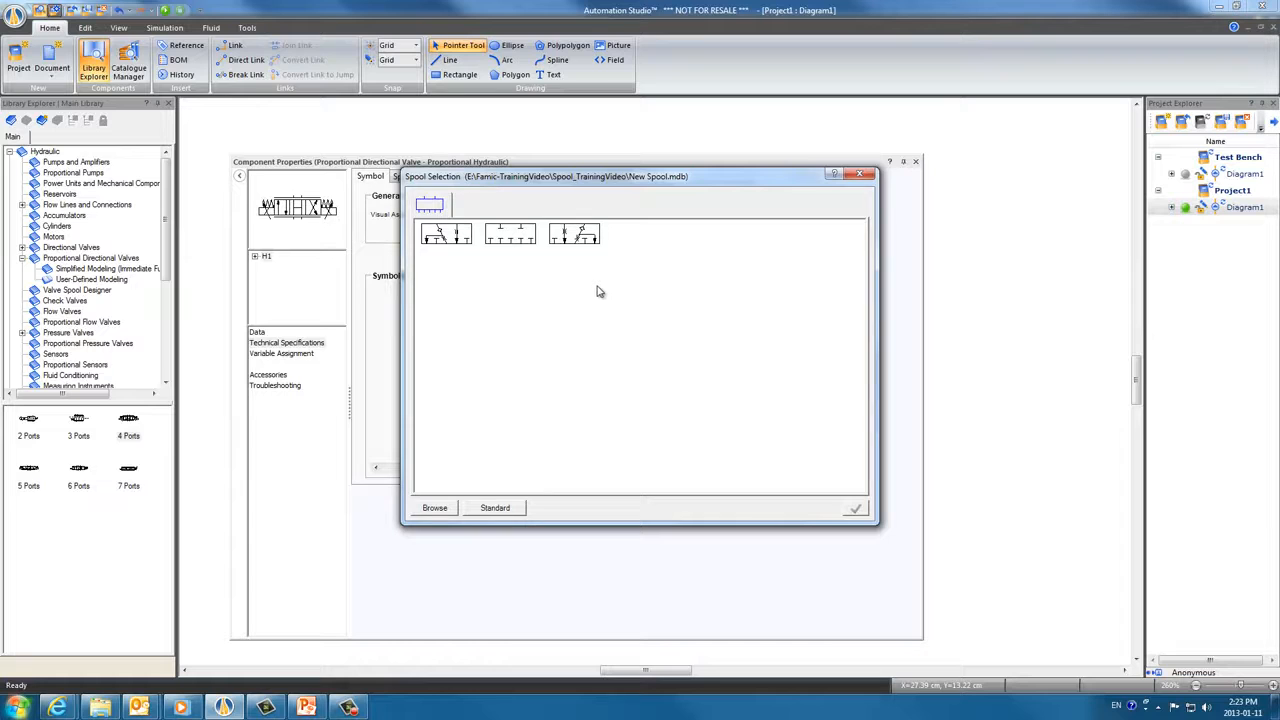
Assign the original linked spool position to the valve's left position and the all-plugged one to its centre position
left_click(457, 238)
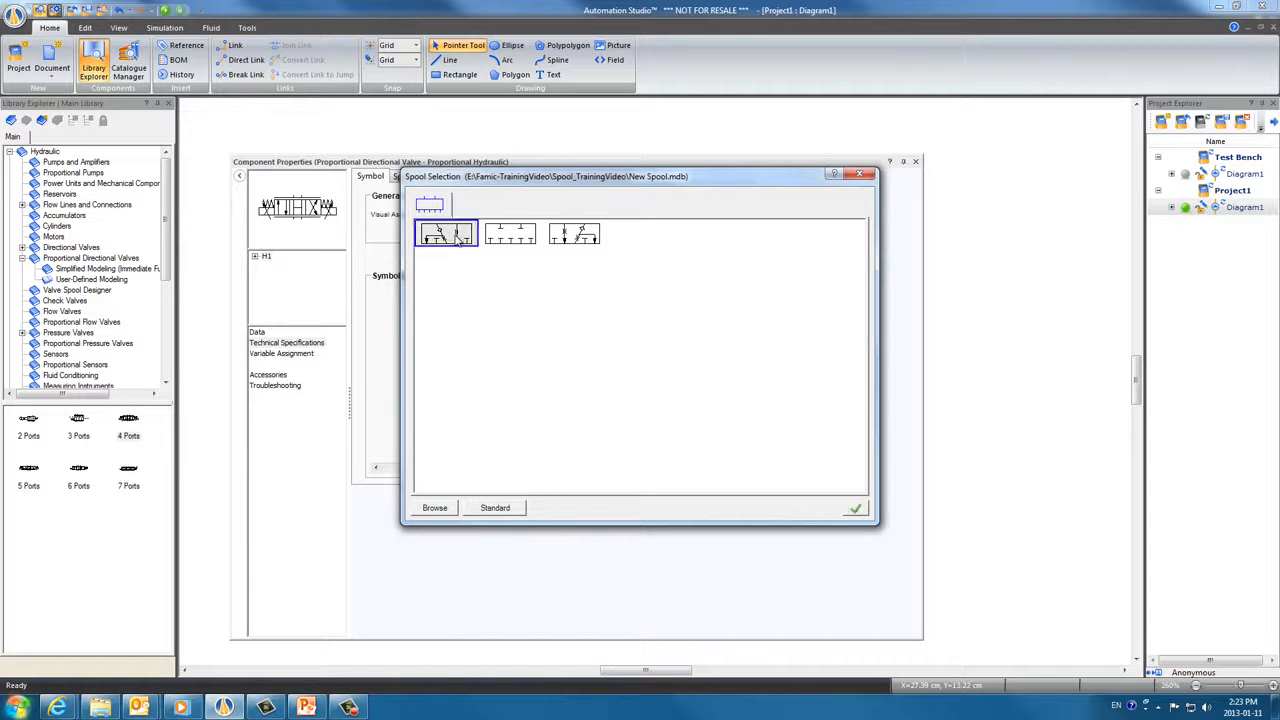
left_click(857, 511)
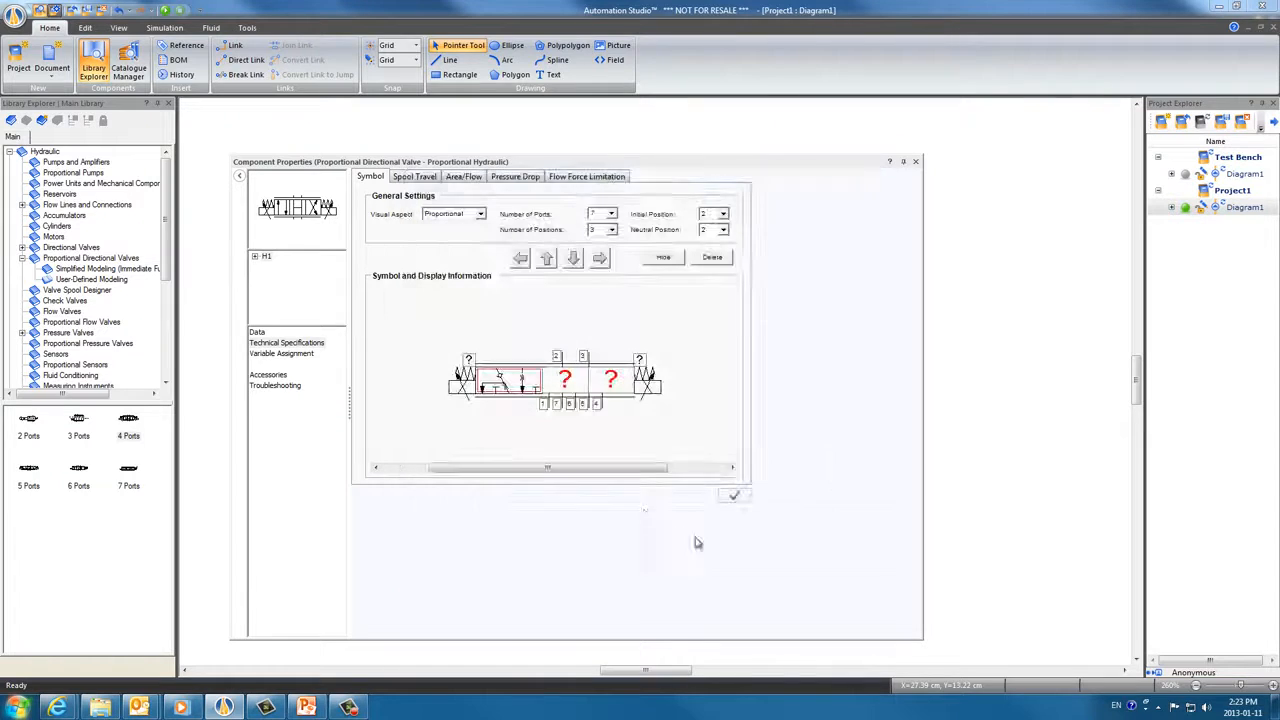
double_click(556, 388)
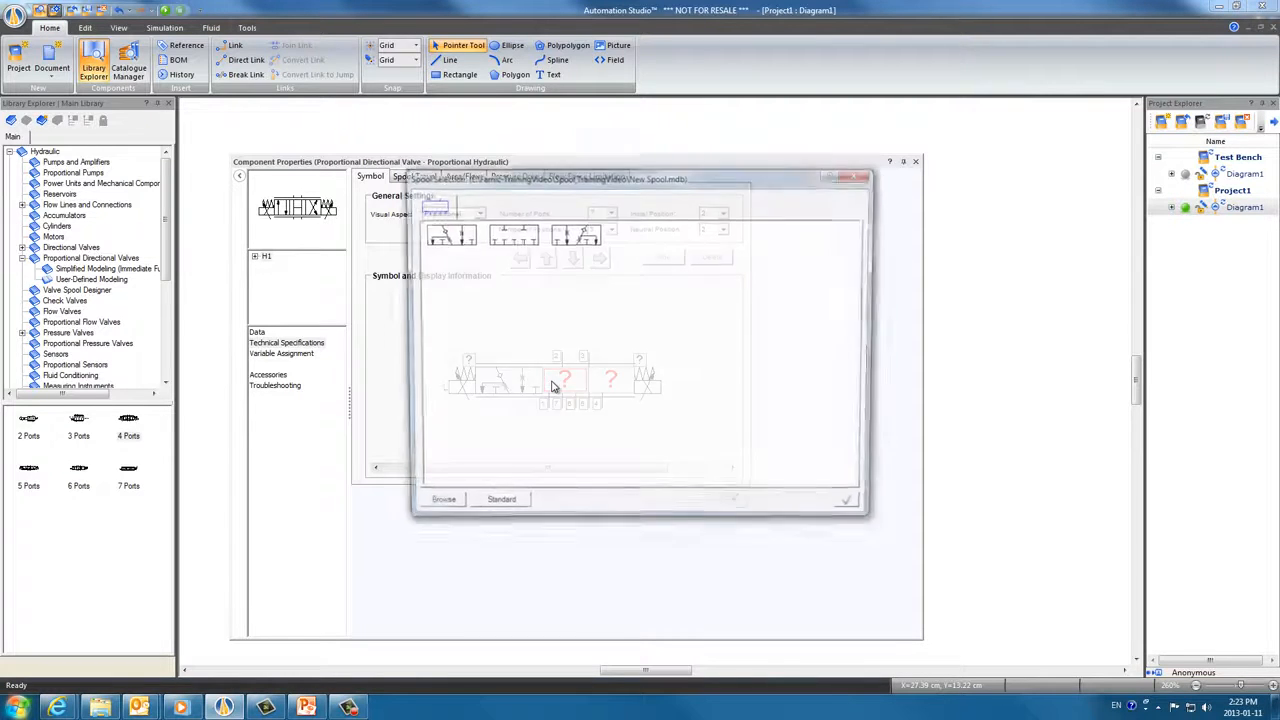
left_click(508, 240)
left_click(857, 511)
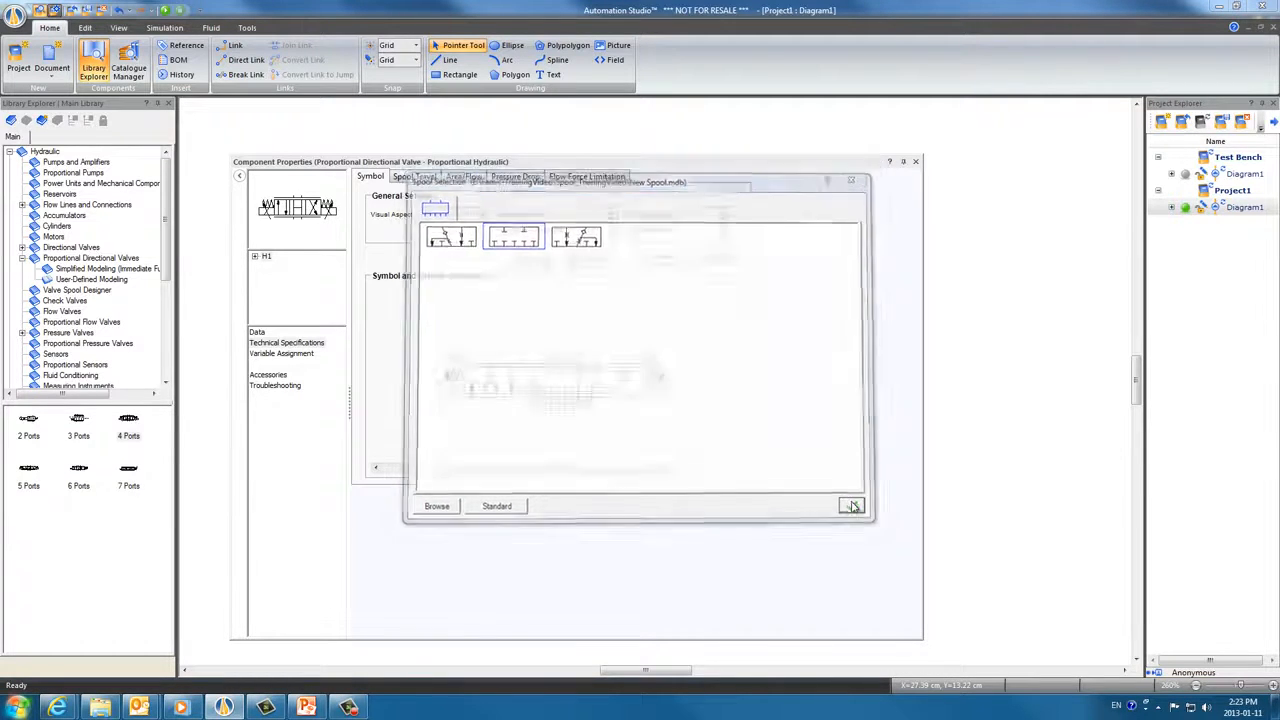
Assign the mirrored spool position to the valve's right position and apply the new symbol to the valve
double_click(620, 362)
left_click(578, 240)
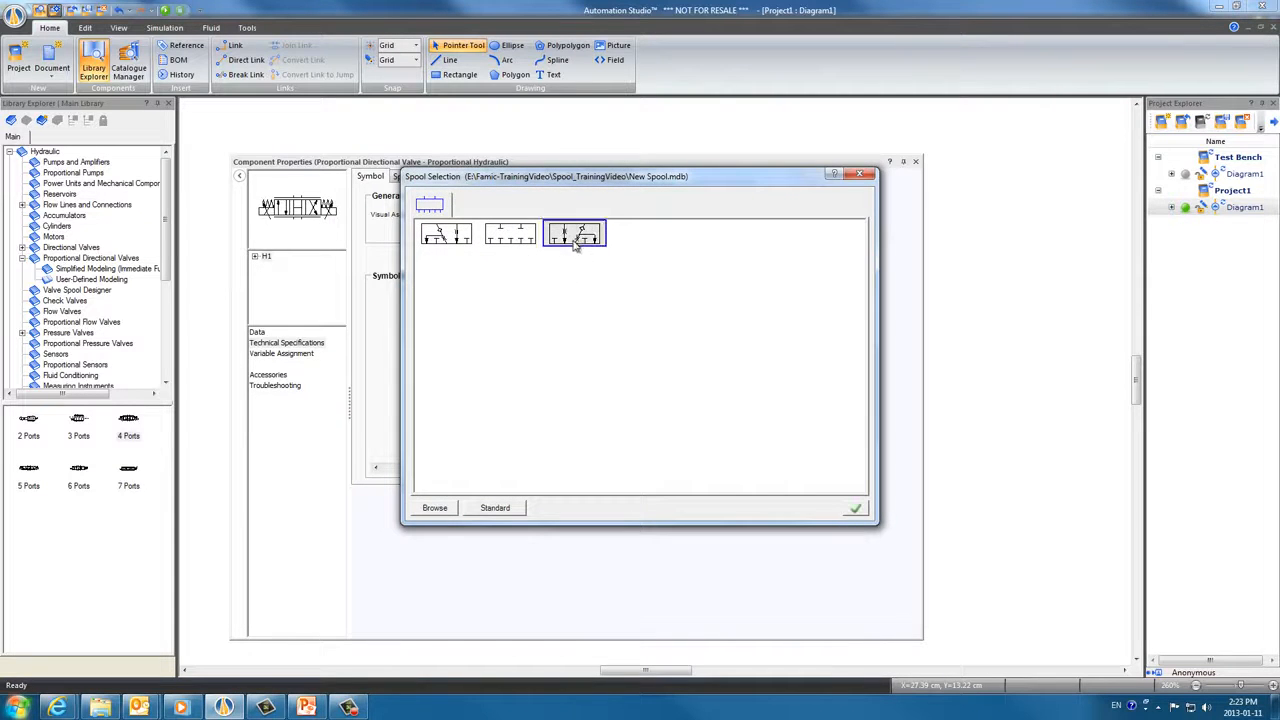
left_click(857, 510)
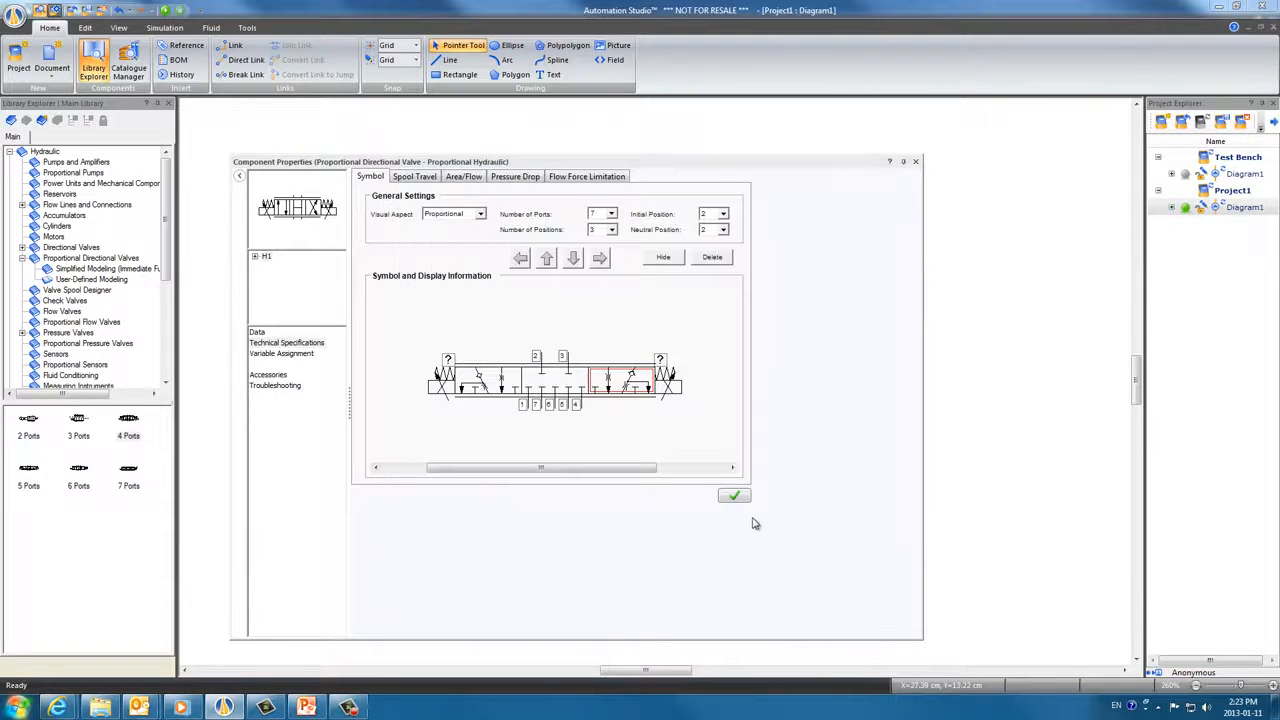
left_click(668, 433)
left_click(740, 499)
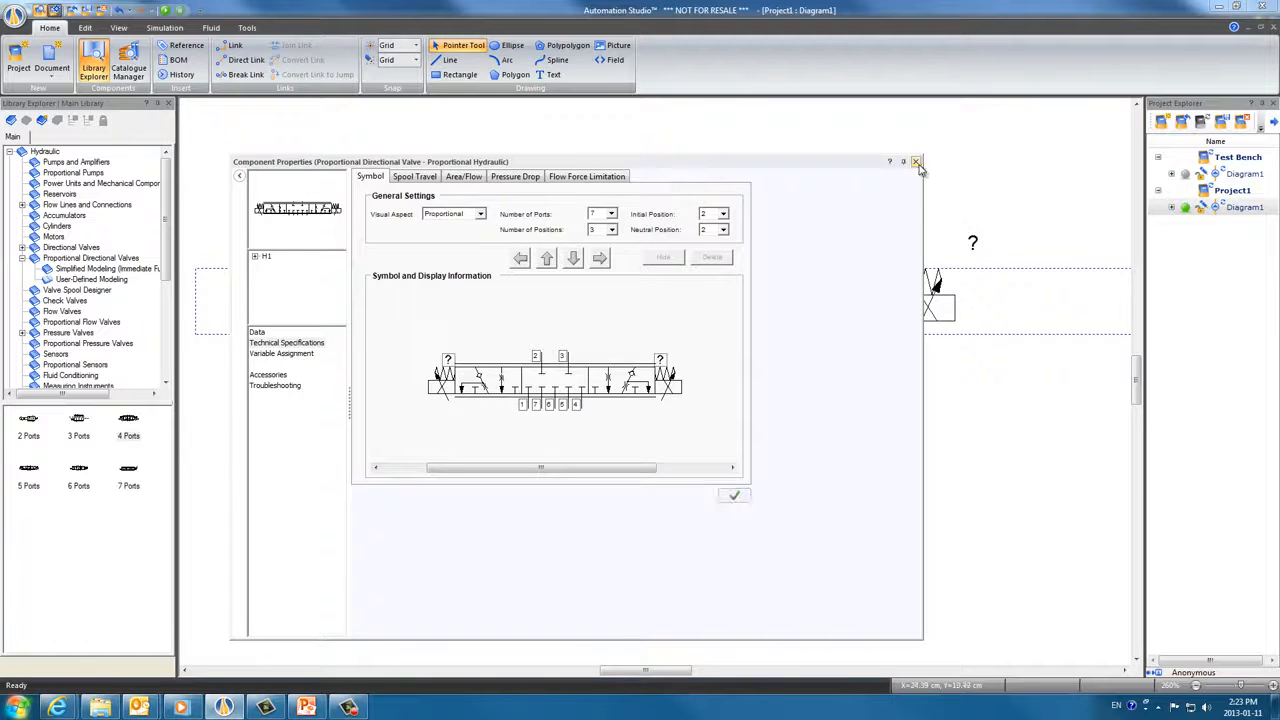